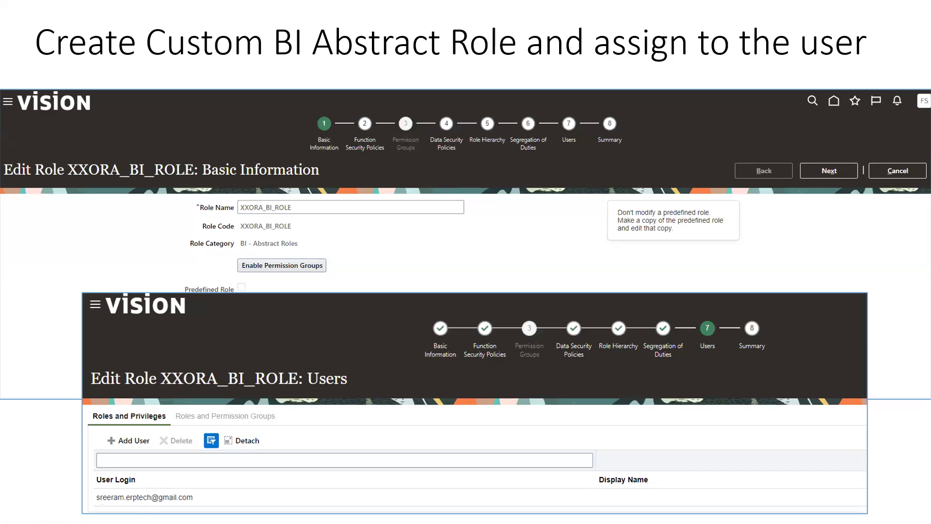
key(Right)
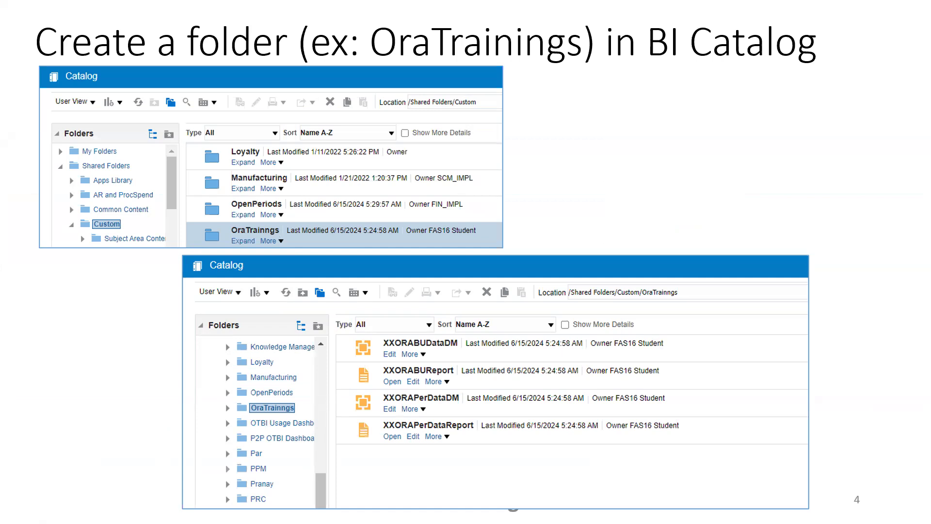
key(Right)
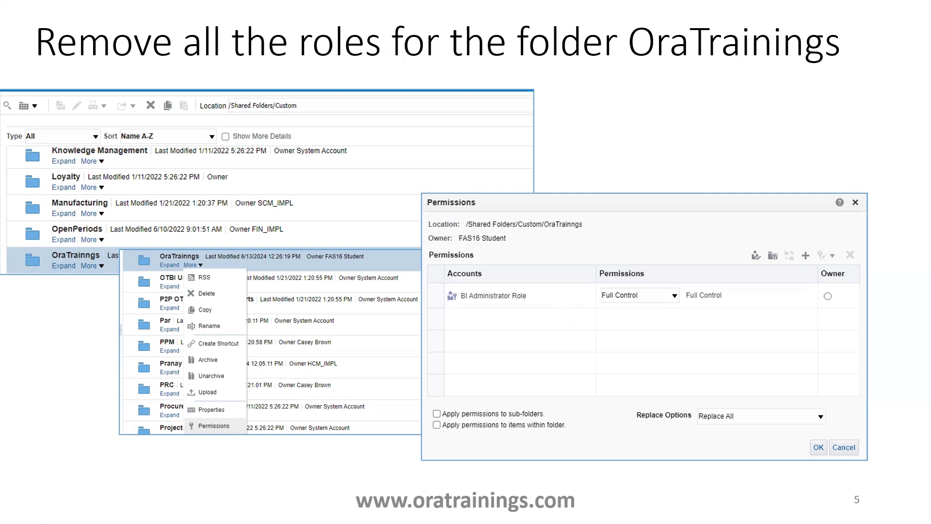
key(Right)
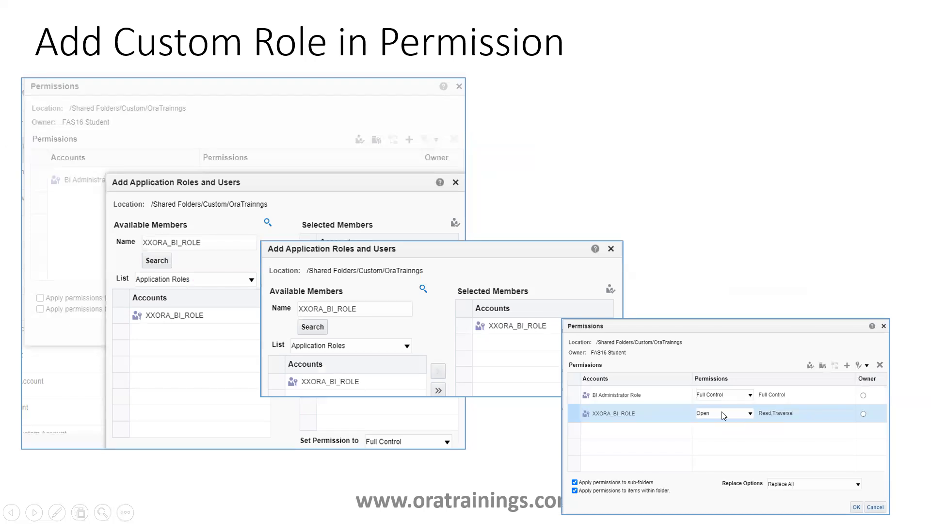
key(Right)
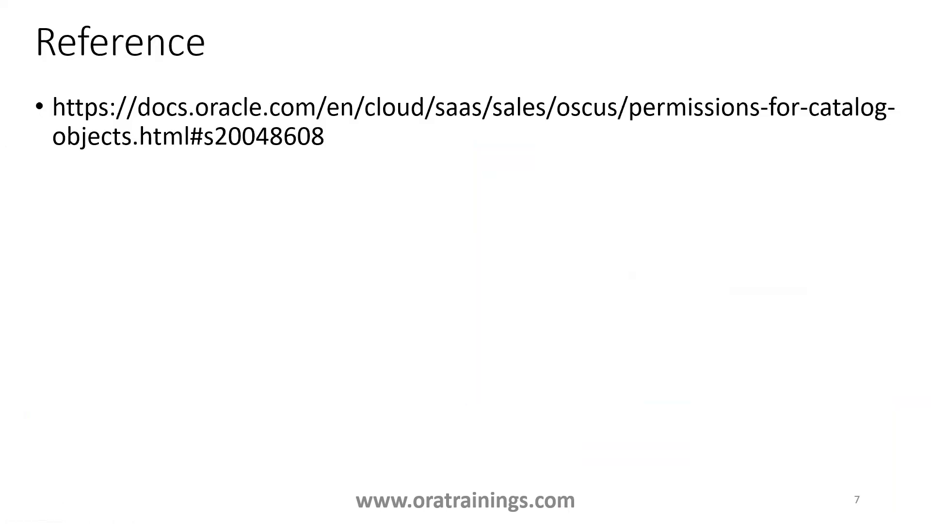
key(Left)
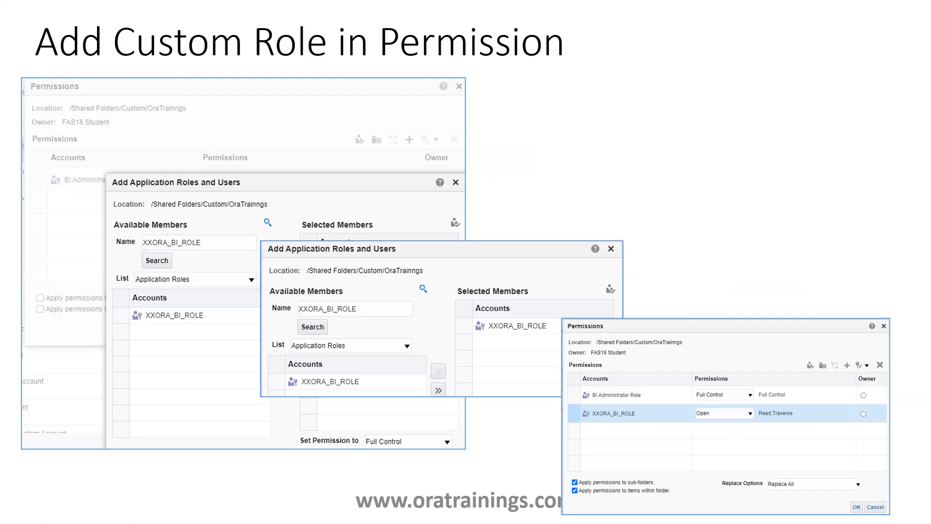
Switch to the Security Console in the browser and open role XXORA_BI_ROLE for editing to check its assigned users
key(alt+Tab)
key(alt+Tab)
key(alt+Tab)
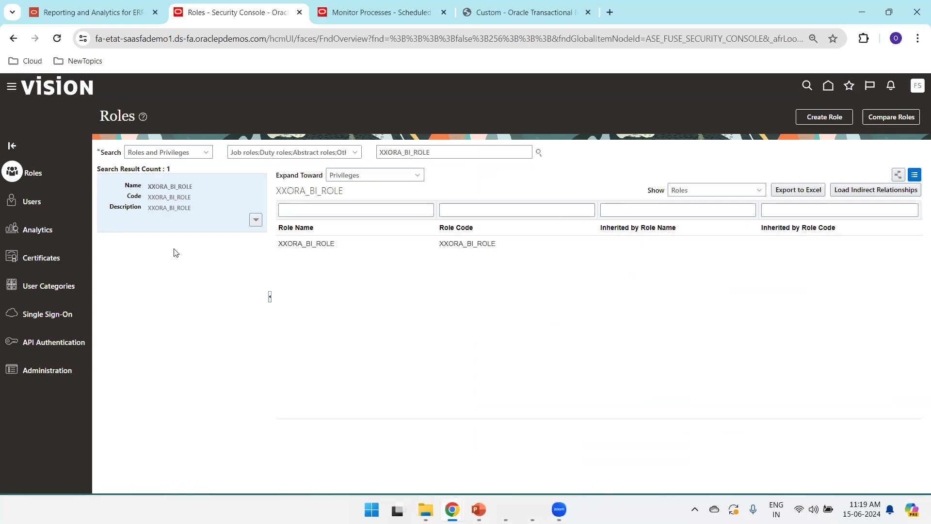
click(255, 220)
click(235, 238)
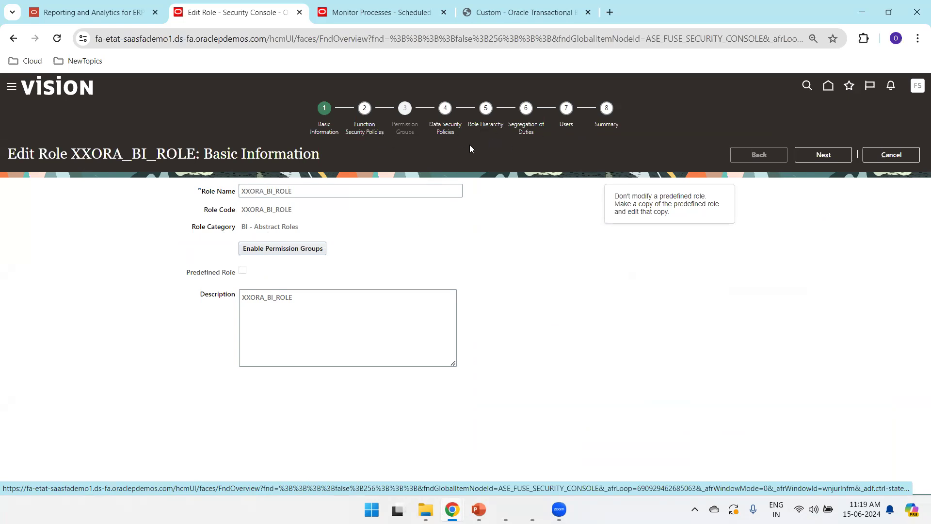
click(565, 125)
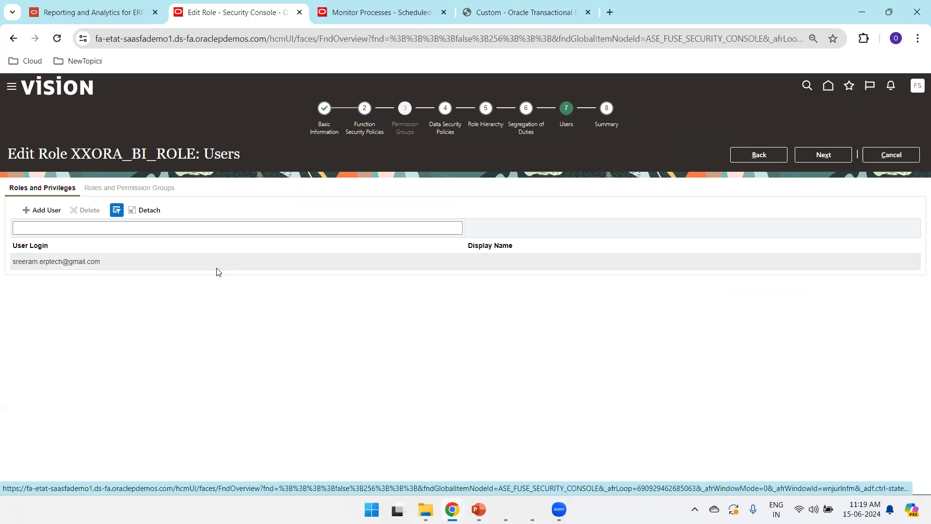
Switch to the BI catalog's Custom shared folder and dismiss the session notice
click(132, 8)
click(376, 8)
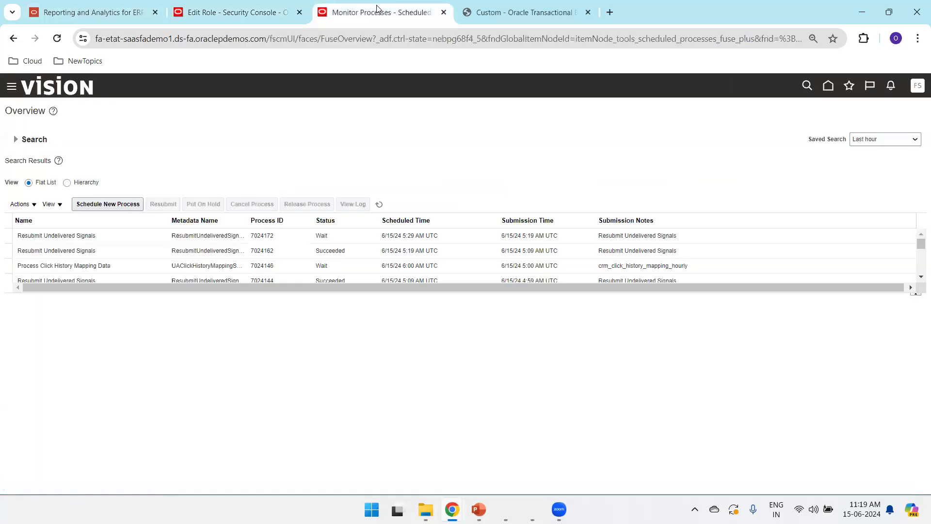
click(480, 12)
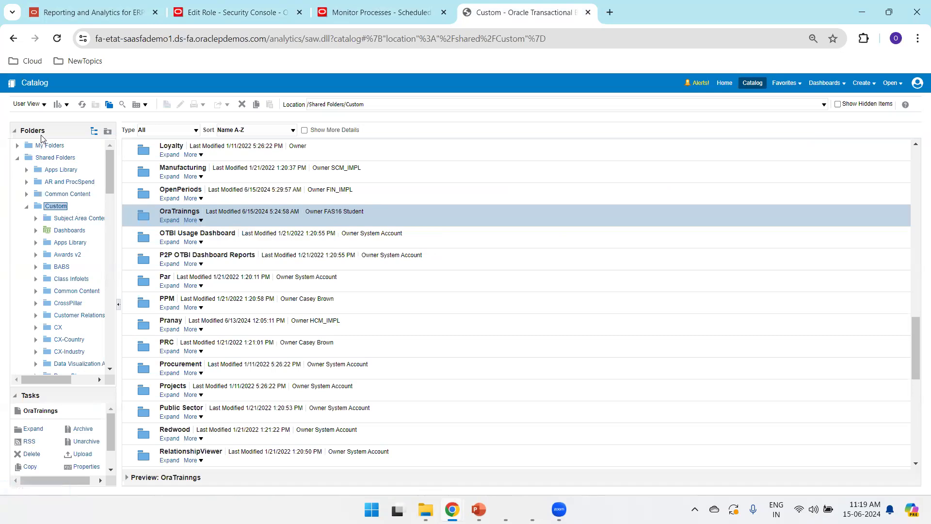
click(57, 105)
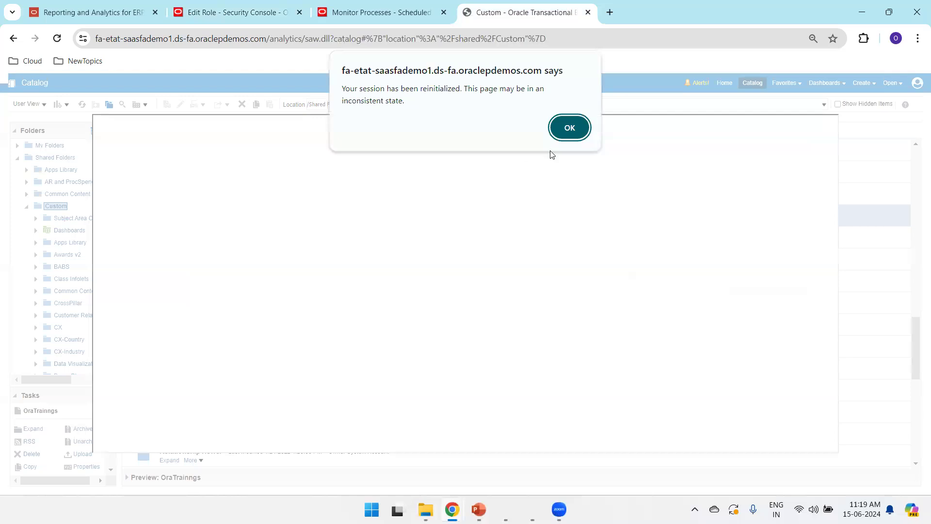
click(570, 128)
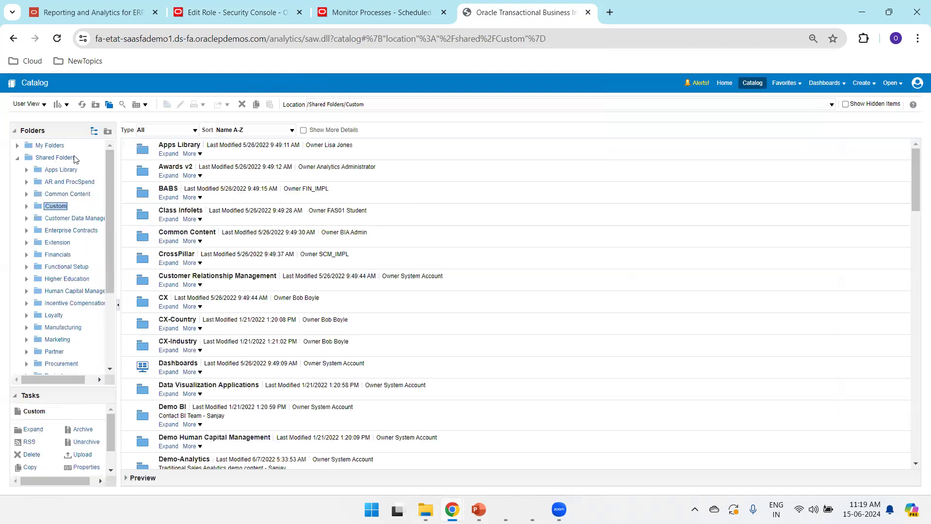
Create a new folder named OraTrainings2 in /Shared Folders/Custom
click(63, 105)
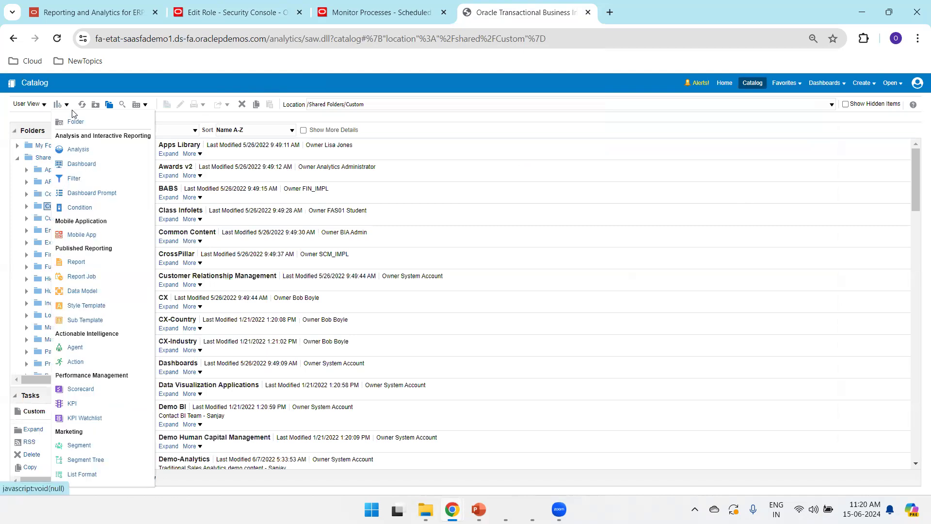
click(71, 121)
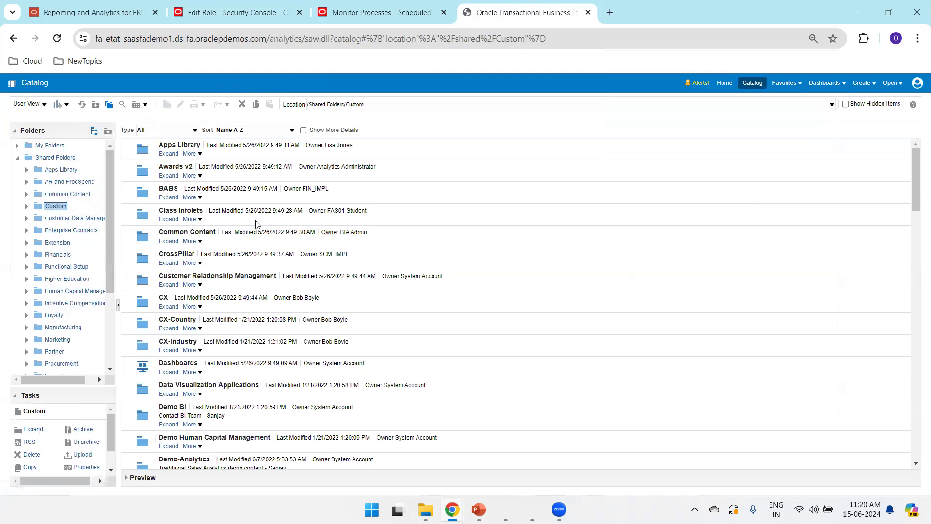
click(58, 105)
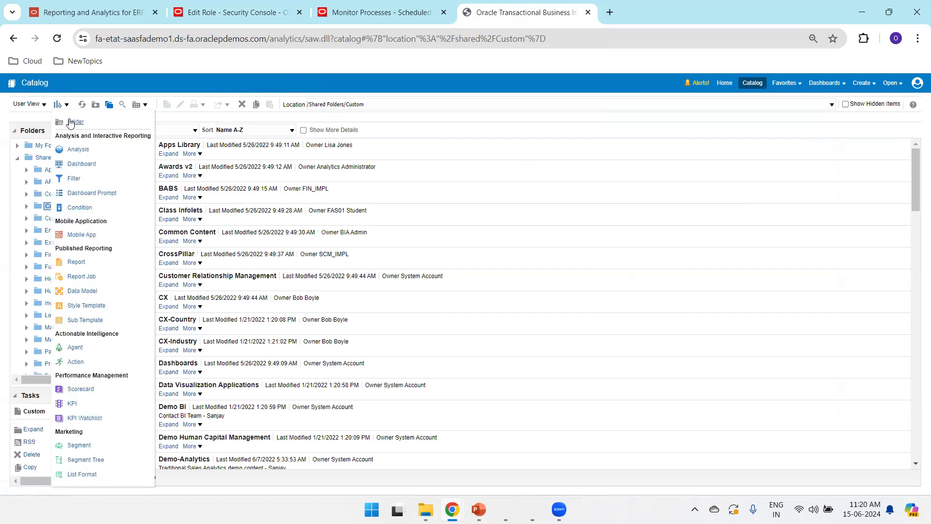
click(72, 125)
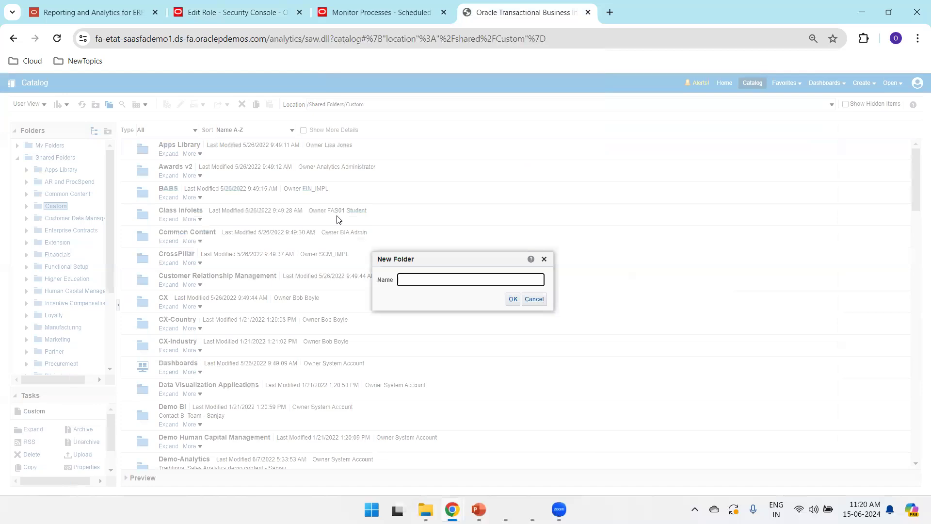
text(OraTrainings2)
click(513, 299)
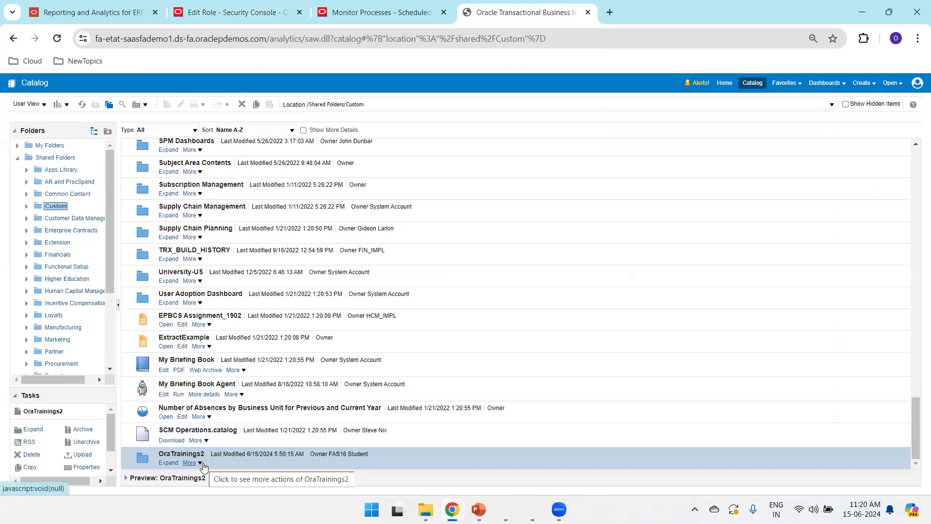
In the OraTrainings2 folder's permissions, remove BI Consumer Role and the individual user account listed directly below it
click(200, 463)
click(224, 454)
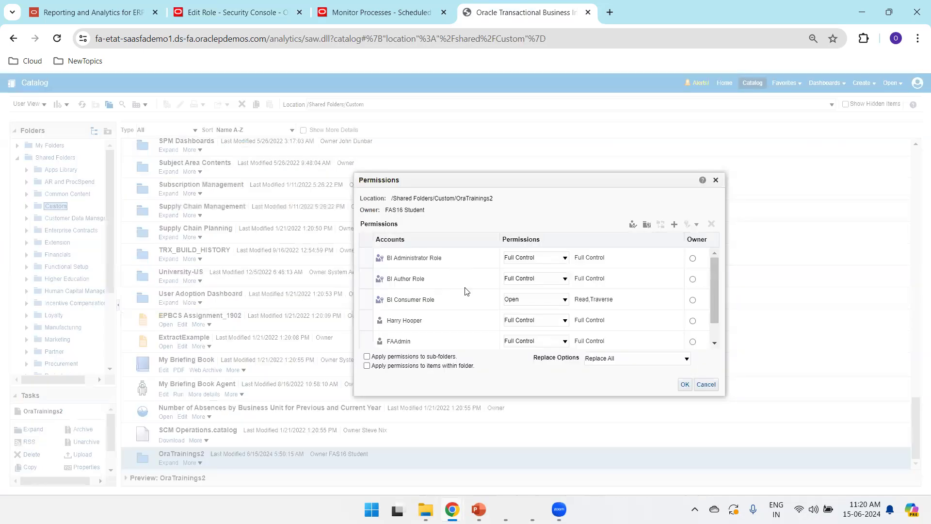
click(447, 300)
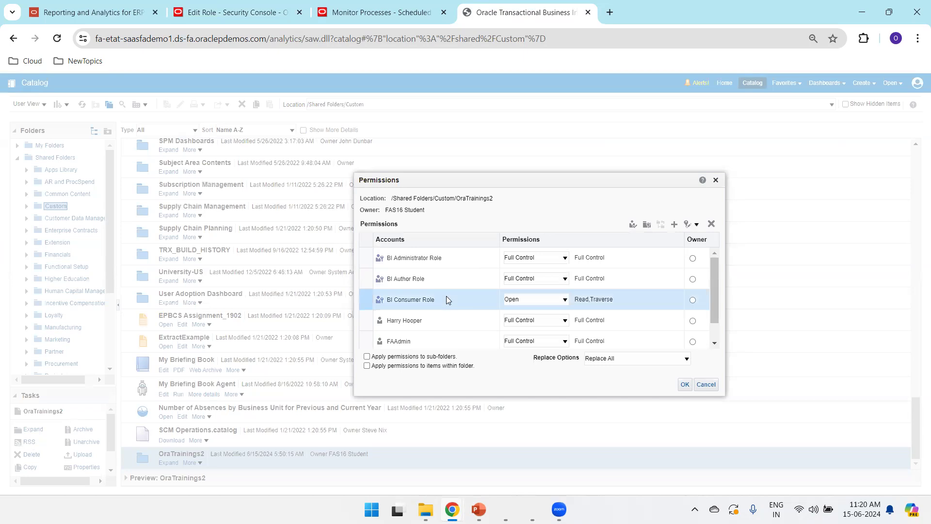
click(711, 224)
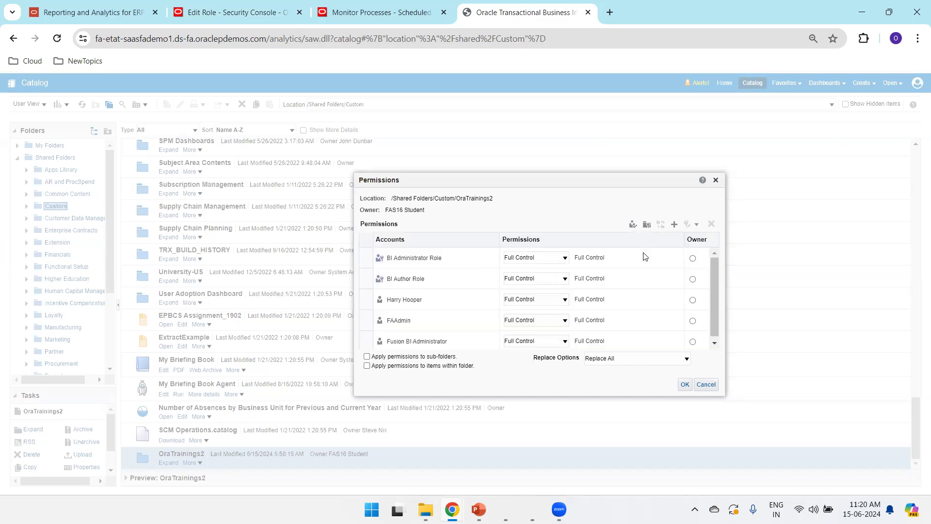
click(461, 294)
click(709, 223)
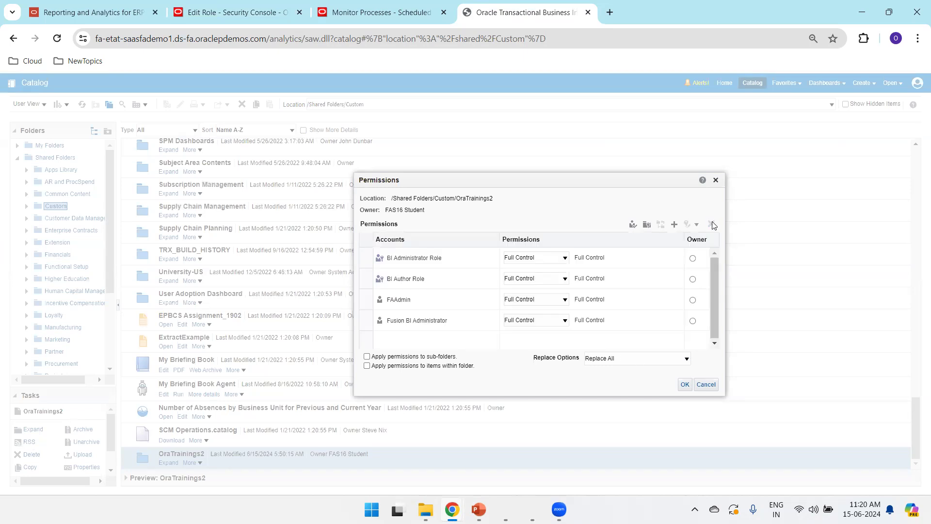
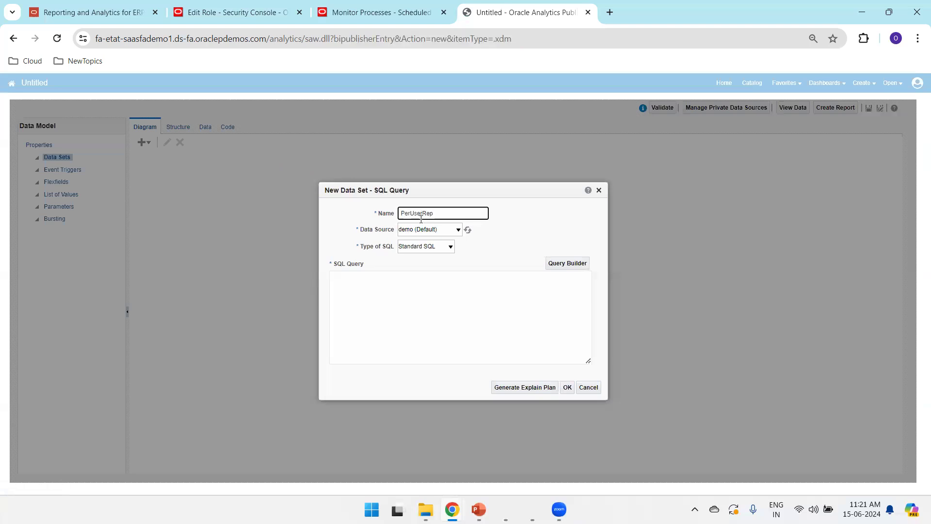
Set the PerUserRep data set's source to ApplicationDB_FSCM and submit the query "select * from per_user where rownum < 50"
key(Tab)
key(Down)
click(418, 307)
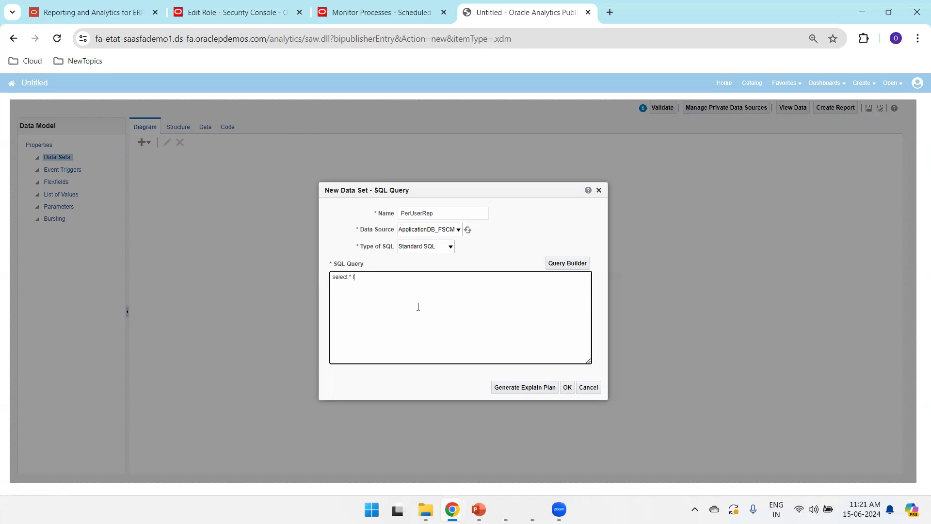
text(select * from per_user)
key(Return)
text(where rownum < 50)
click(567, 387)
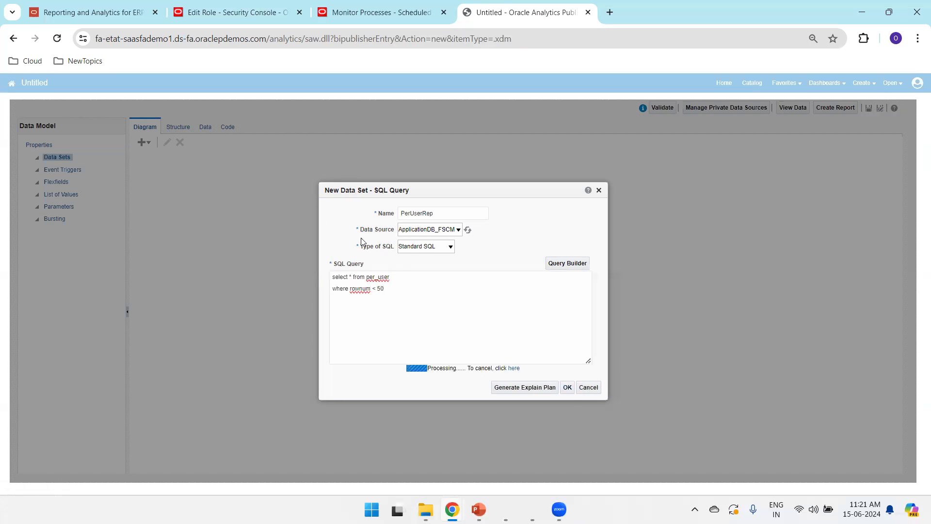
Correct the table name in the SQL query to per_users and create the PerUserRep data set
click(524, 311)
click(398, 279)
key(BackSpace)
key(BackSpace)
text(s)
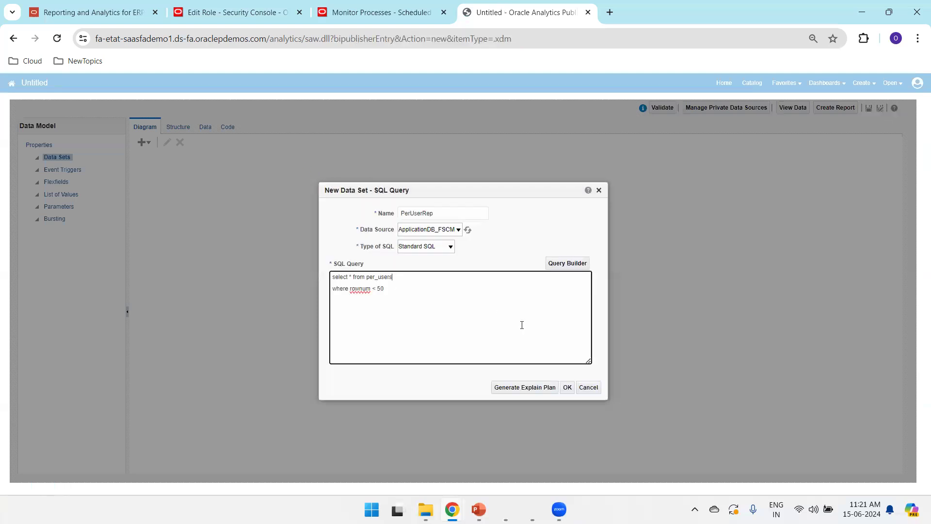
click(567, 387)
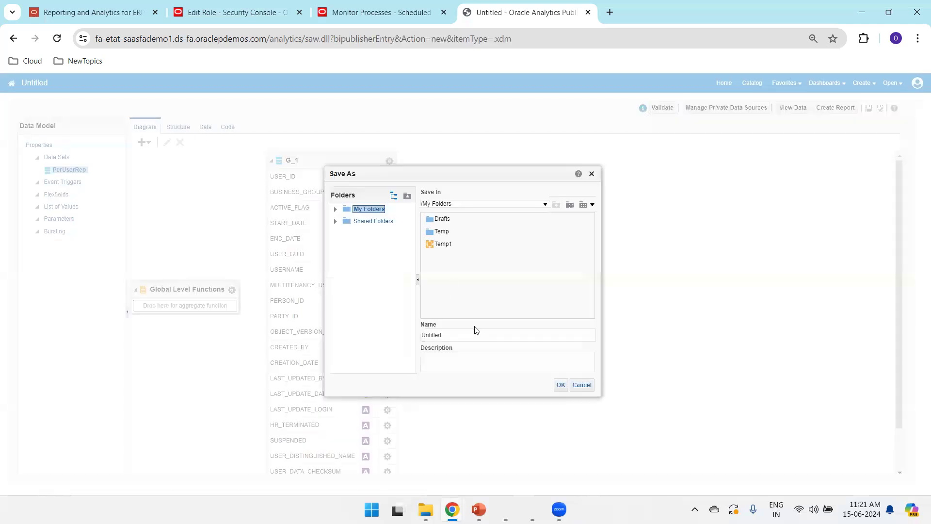
Save the data model as PerUserDetailsDM in /Shared Folders/Custom/OraTrainings2
click(388, 220)
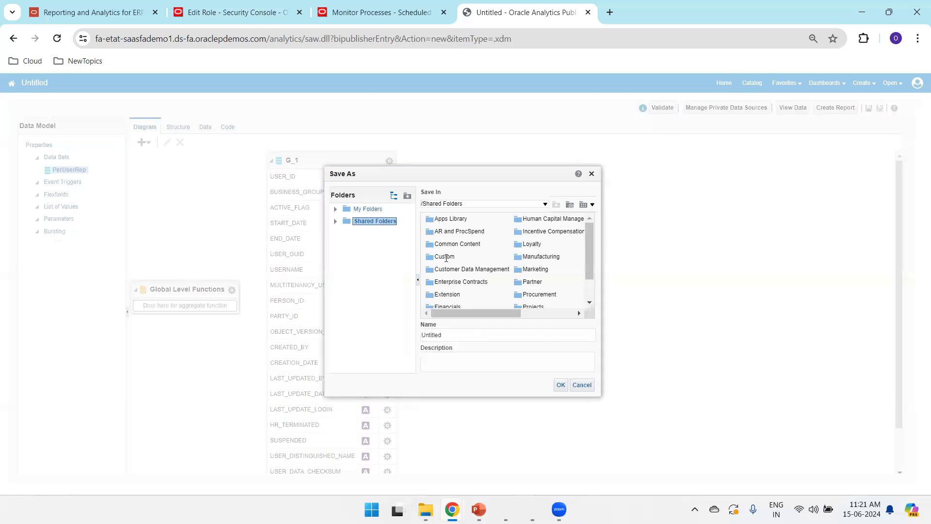
double_click(445, 257)
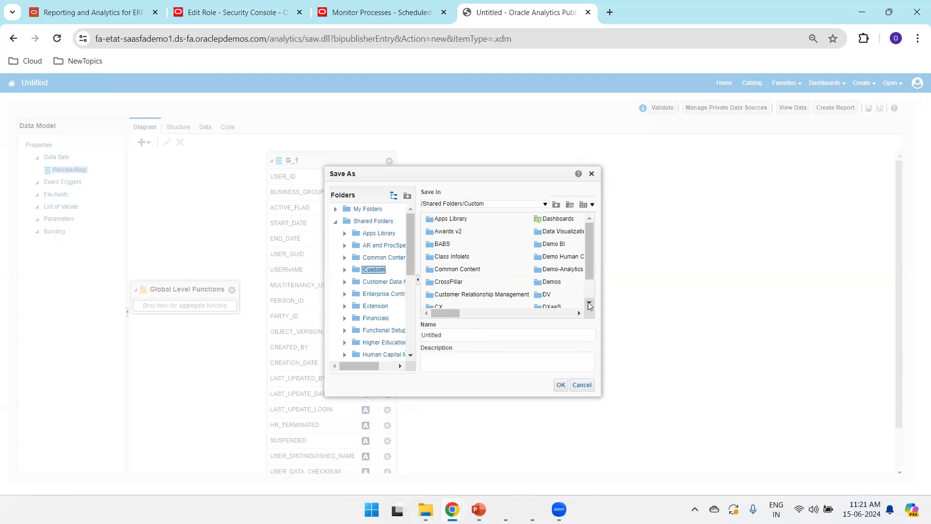
click(589, 305)
click(553, 313)
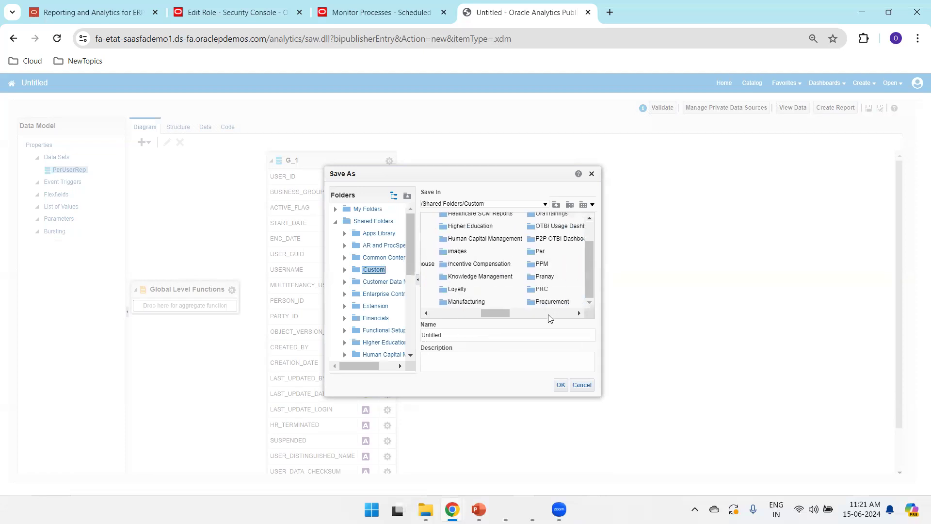
scroll(590, 255, up, 2)
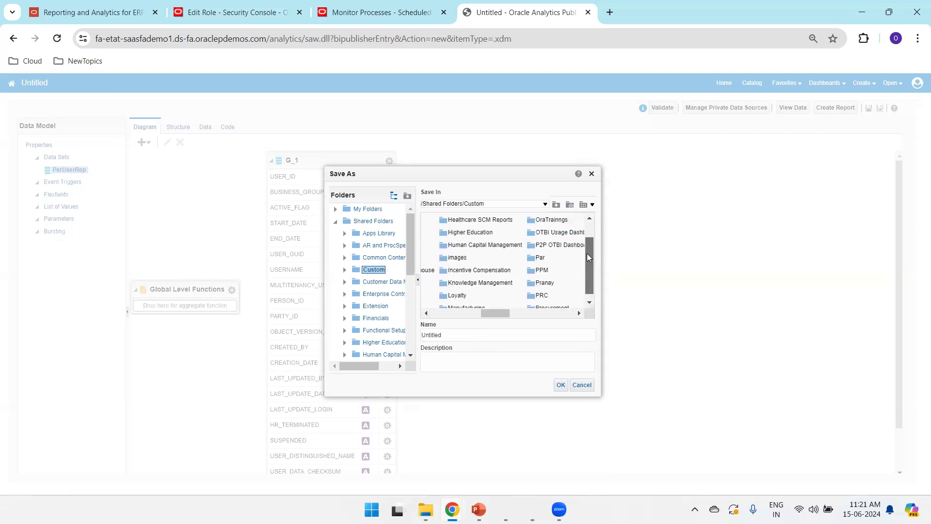
double_click(553, 224)
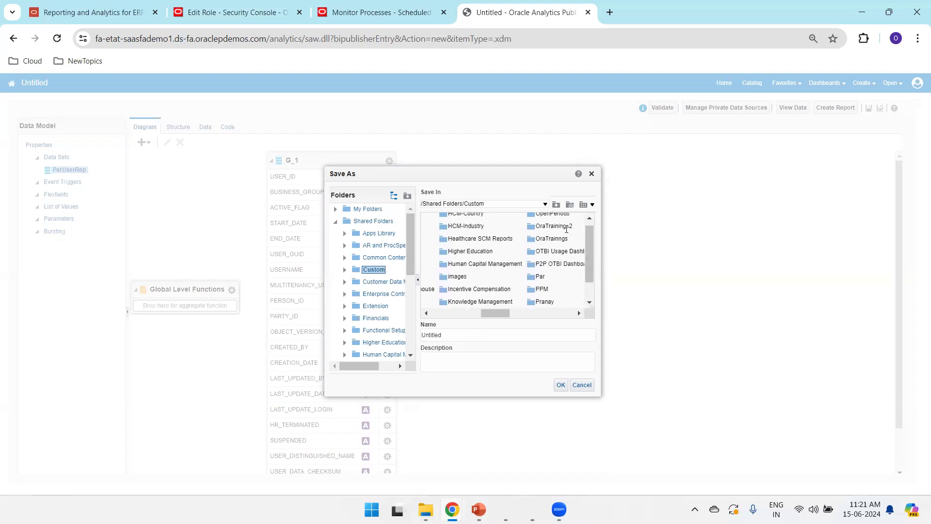
click(455, 333)
text(PerUserDetailsDM)
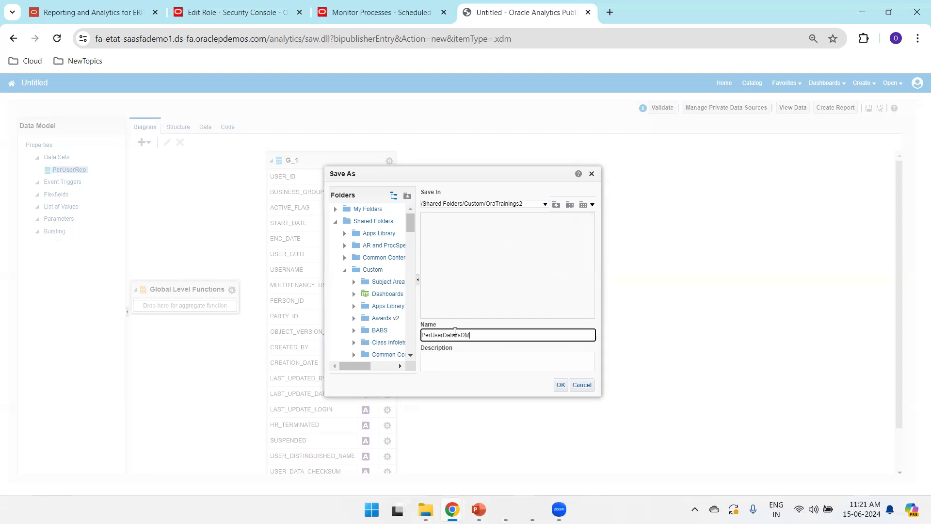
click(560, 384)
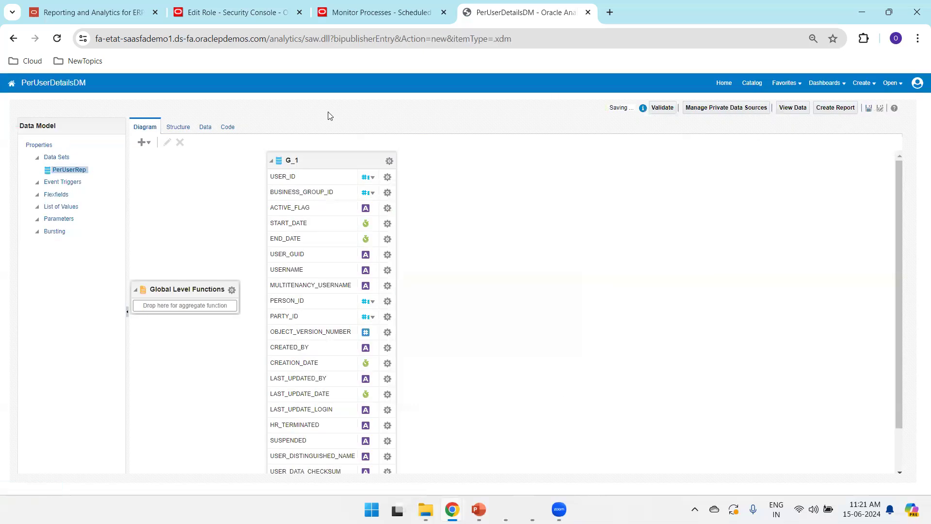
View 5 rows of the data model's output as a table and save them as the model's sample data
click(205, 127)
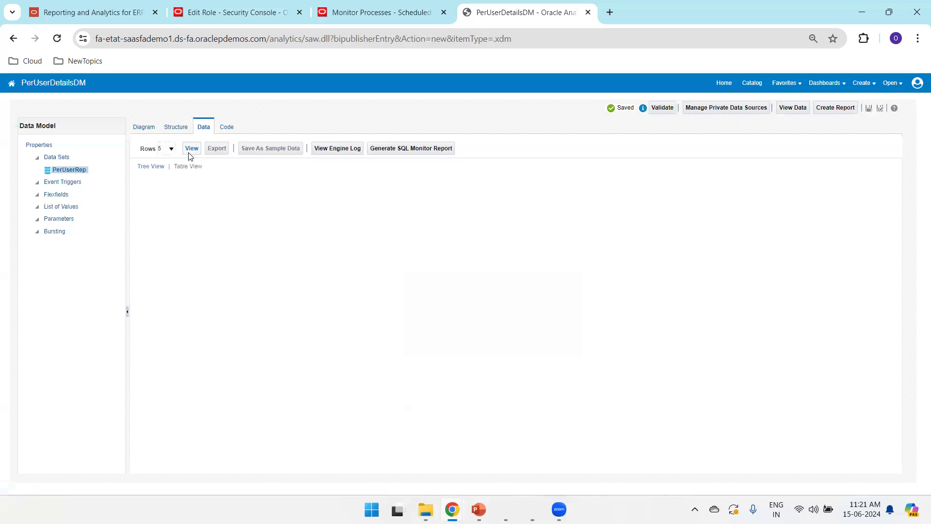
click(191, 150)
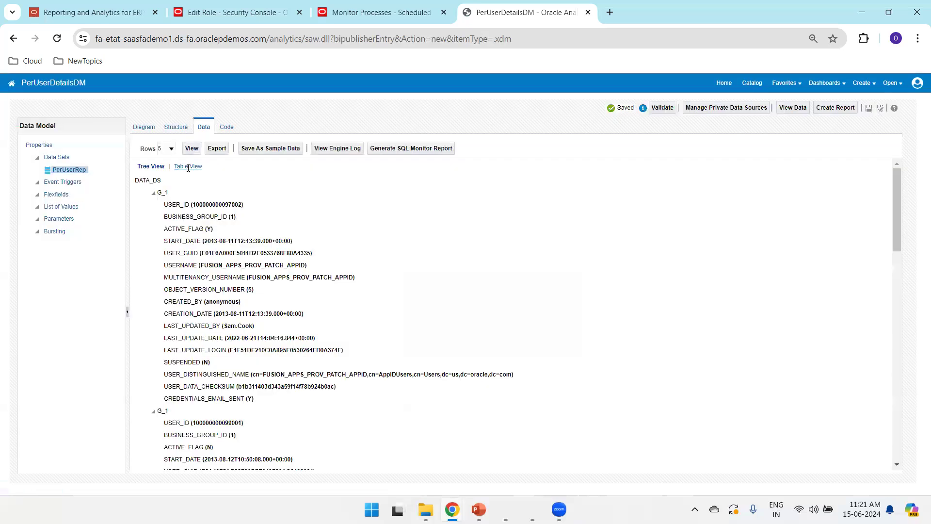
click(187, 166)
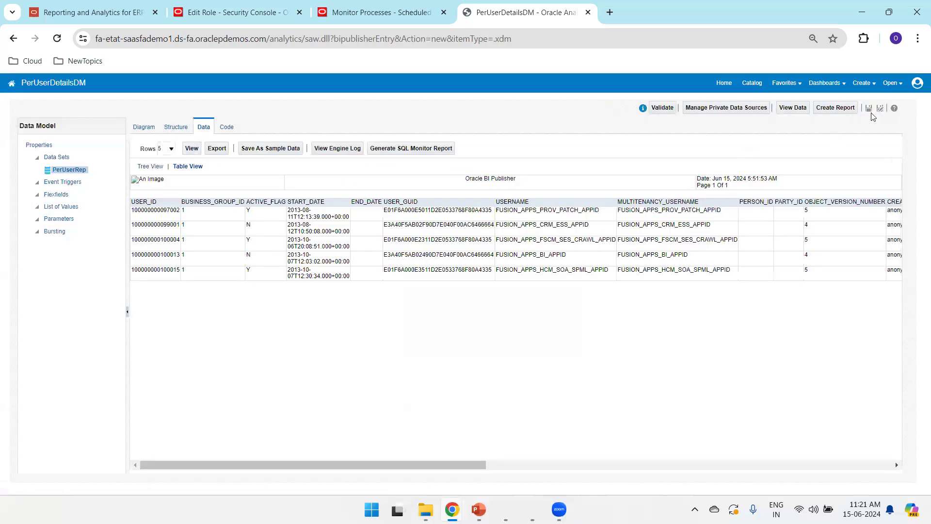
click(869, 108)
click(278, 154)
click(527, 309)
Create a report from PerUserDetailsDM with the Report Editor and save it as PerUserDetailsReport in /Shared Folders/Custom/OraTrainings2
click(835, 107)
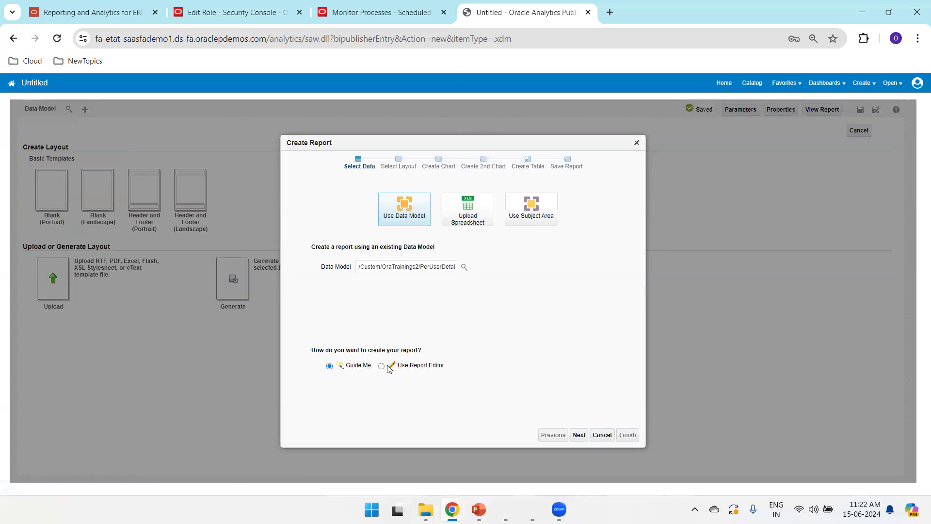
click(381, 366)
text(PerUserDetailsReport)
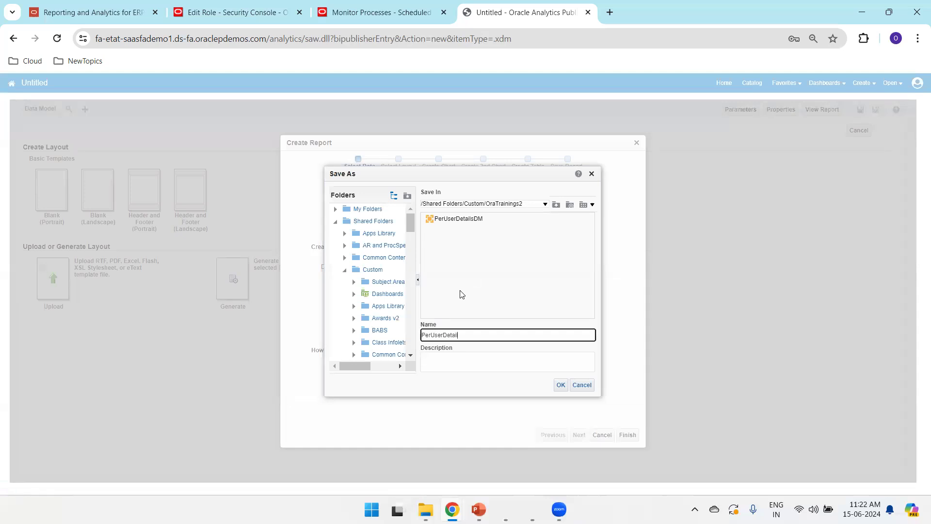
click(561, 385)
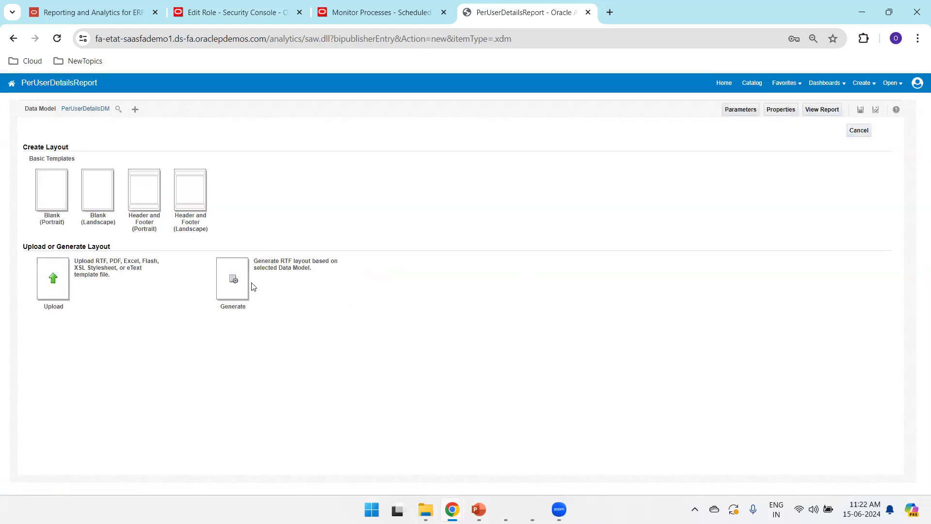
Generate an RTF layout named Output from the data model, and view the report
click(242, 290)
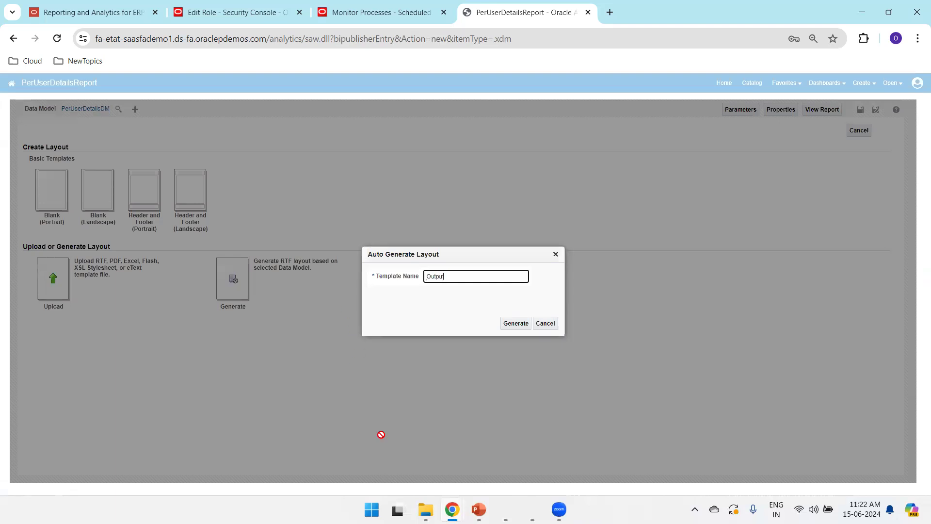
click(506, 323)
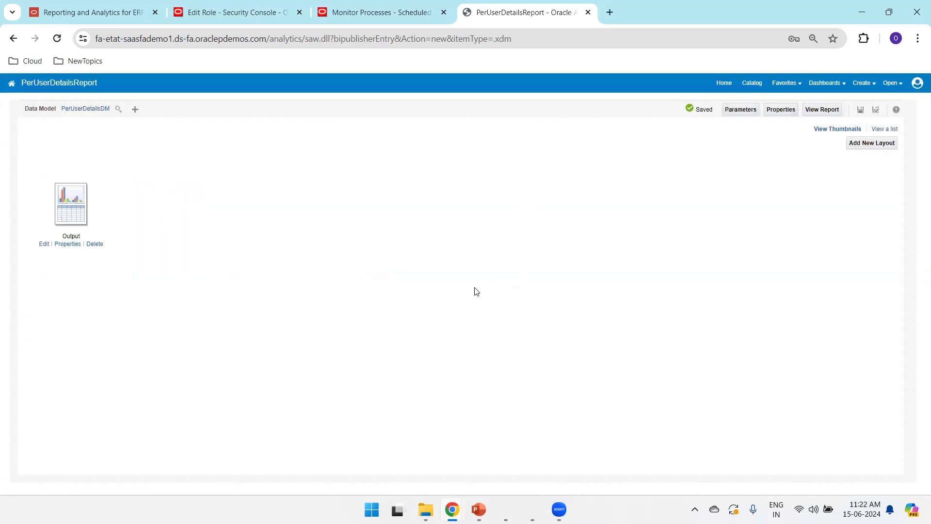
click(874, 130)
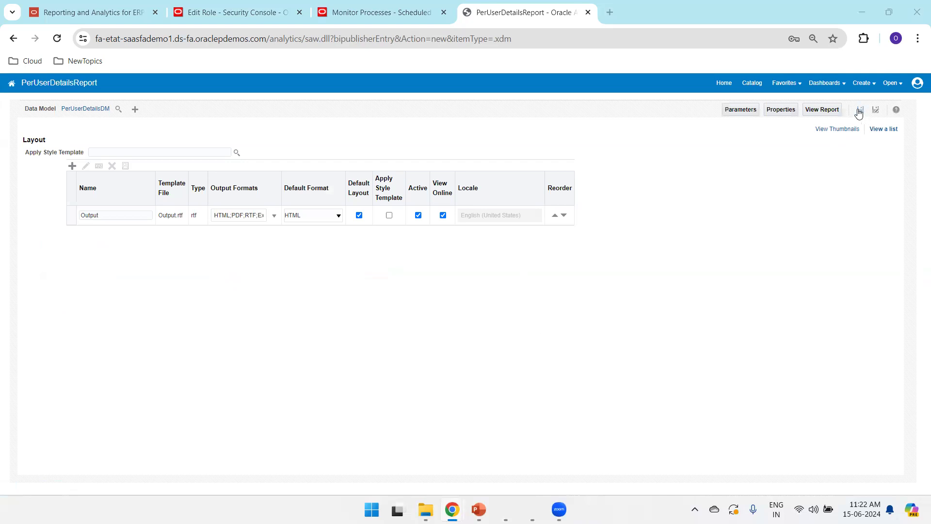
click(820, 111)
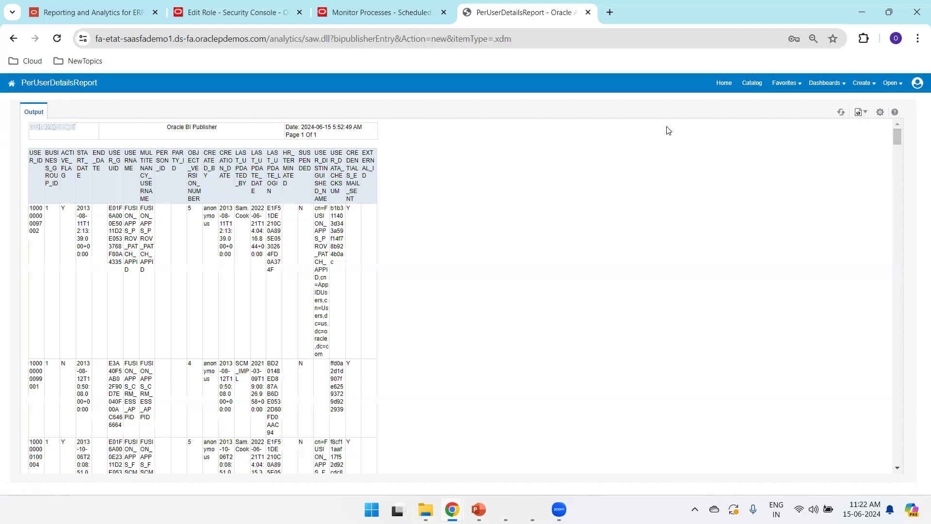
Return to the catalog, refresh it in the incognito session, and look for OraTrainings2 under Custom, opening the OraTrainngs folder
click(752, 83)
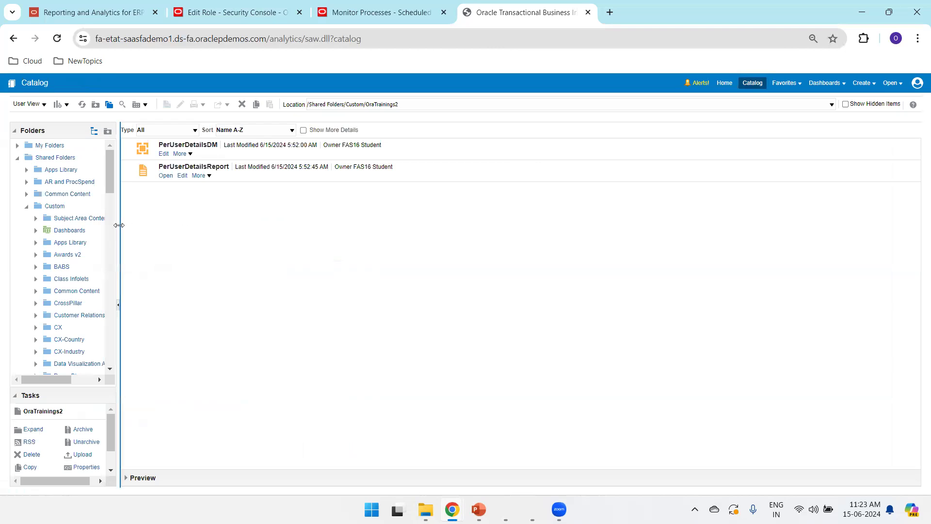
drag(119, 225, 232, 225)
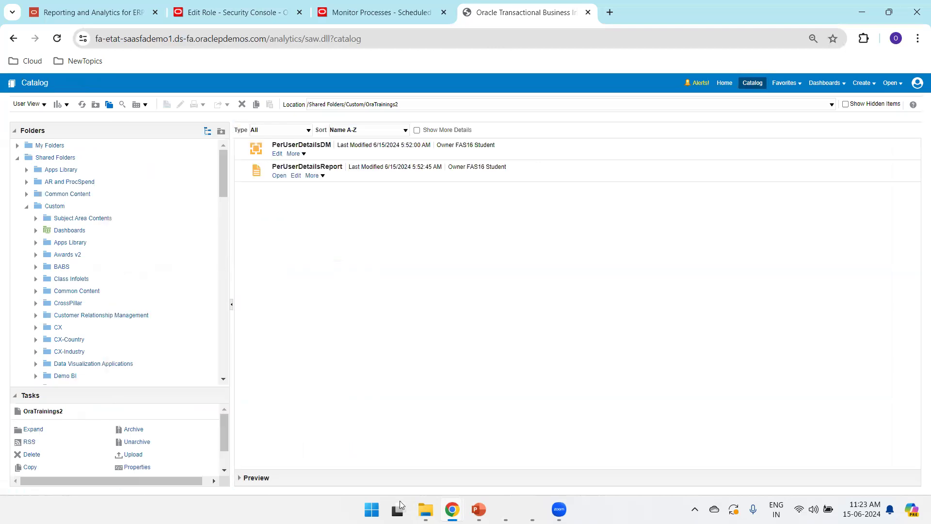
click(456, 508)
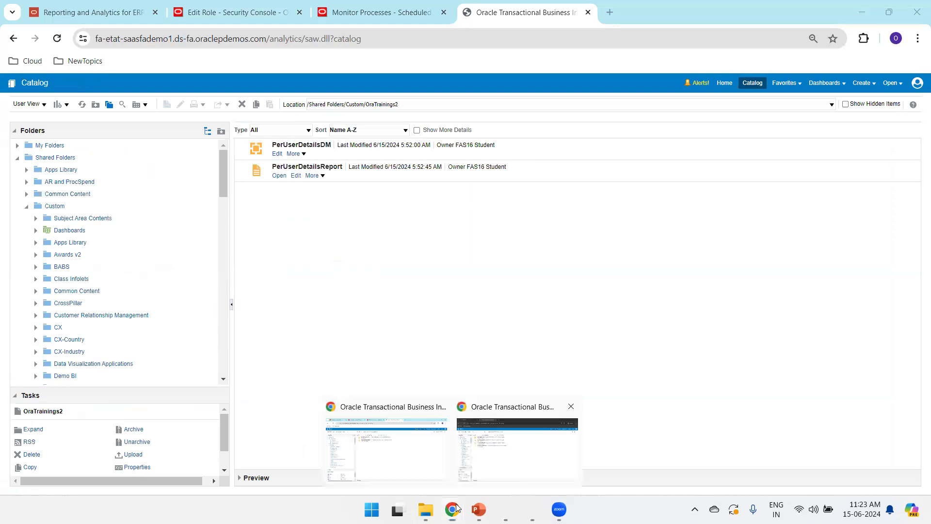
click(517, 448)
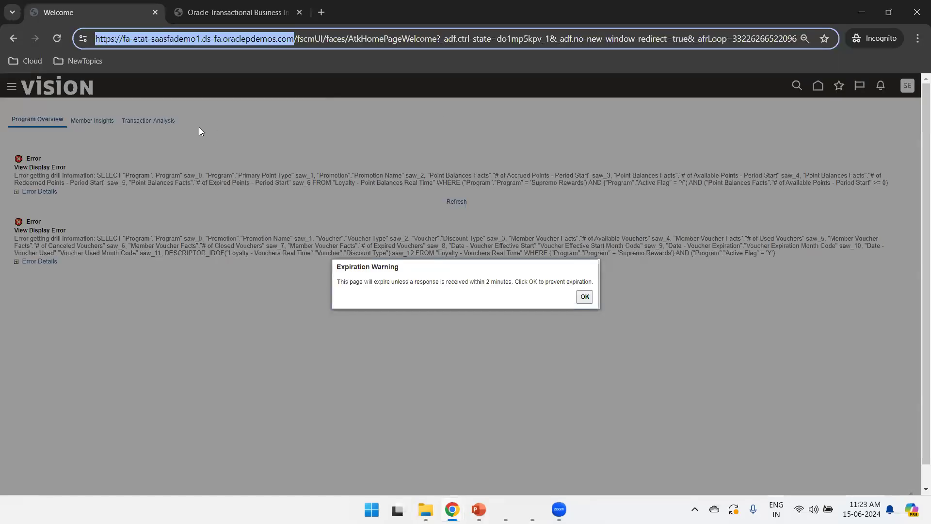
key(ctrl+Tab)
key(F5)
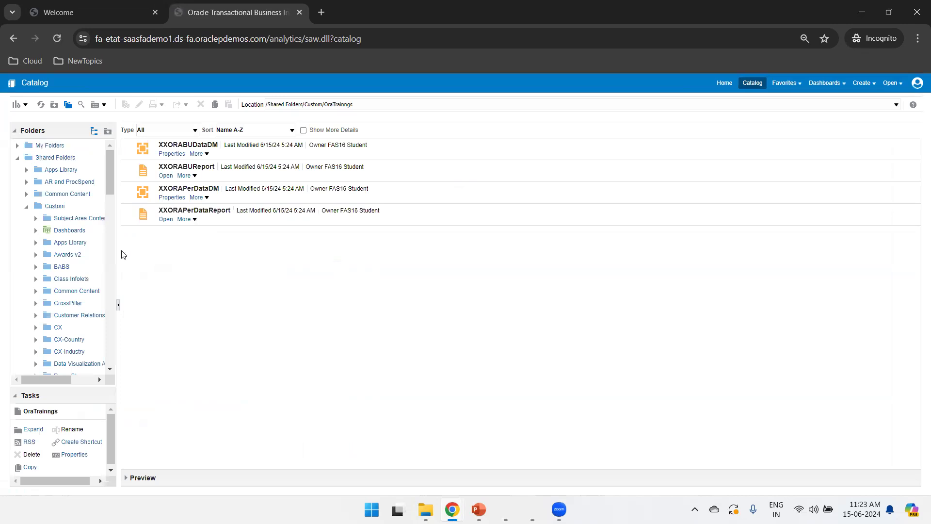
scroll(111, 265, down, 7)
click(73, 305)
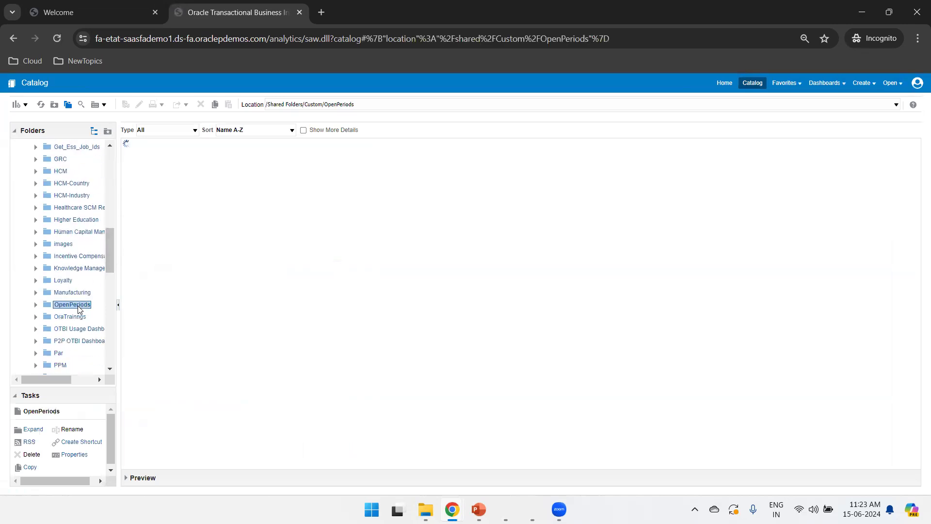
click(76, 317)
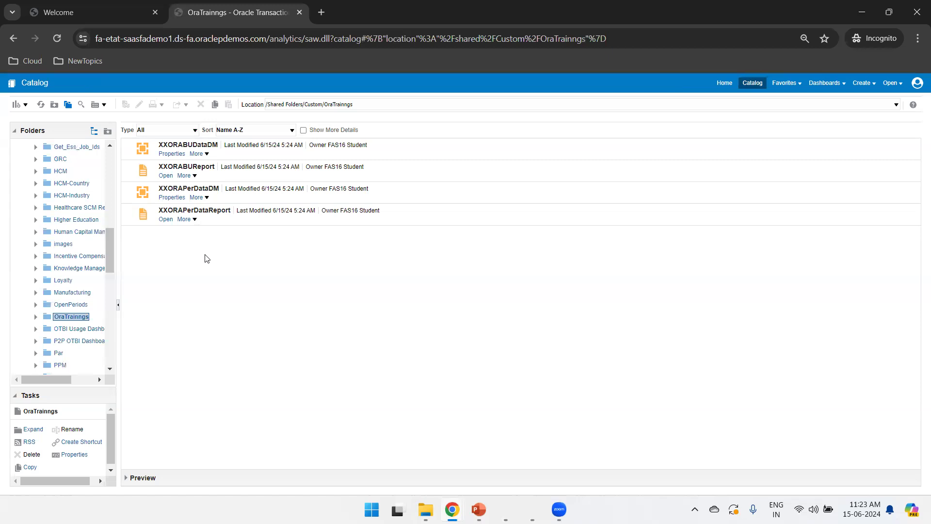
Open PerUserDetailsReport in the main browser window and try its URL in a new tab of the incognito session
key(alt+Tab)
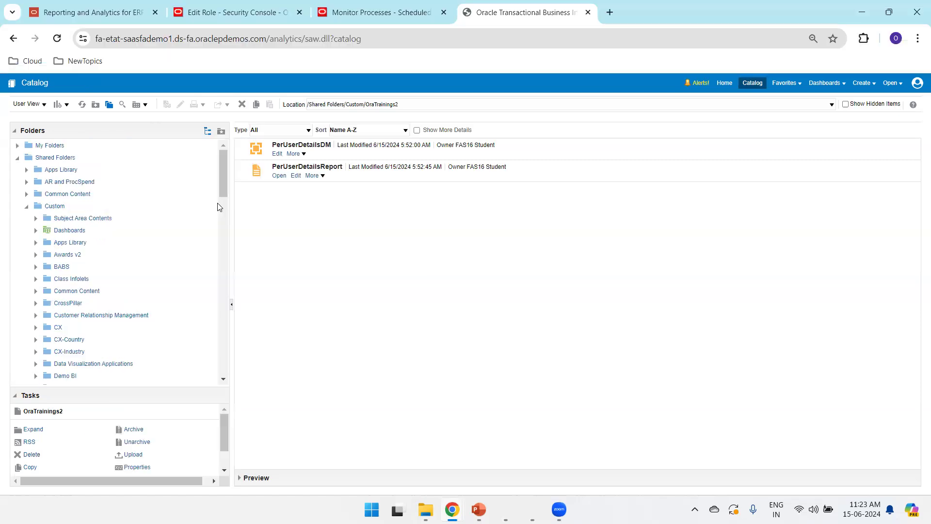
click(276, 177)
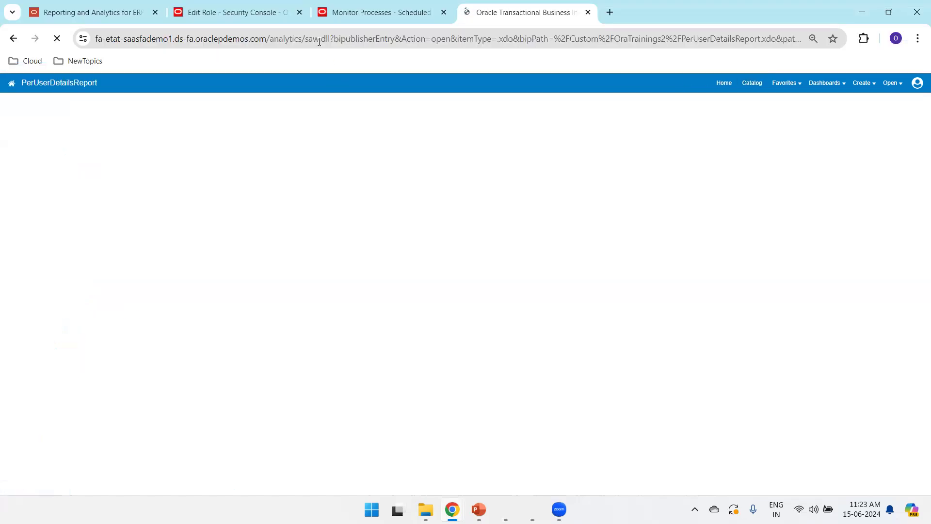
click(318, 39)
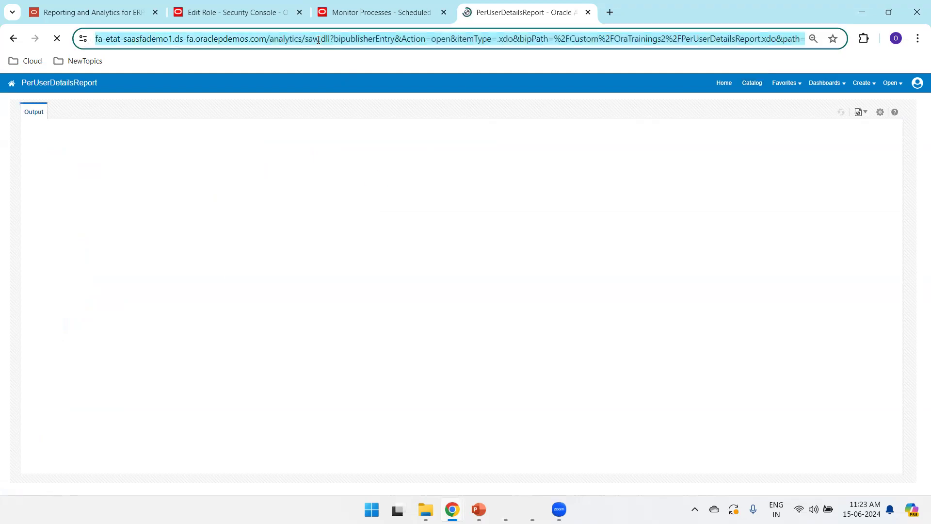
key(alt+Tab)
key(ctrl+t)
key(ctrl+v)
key(Return)
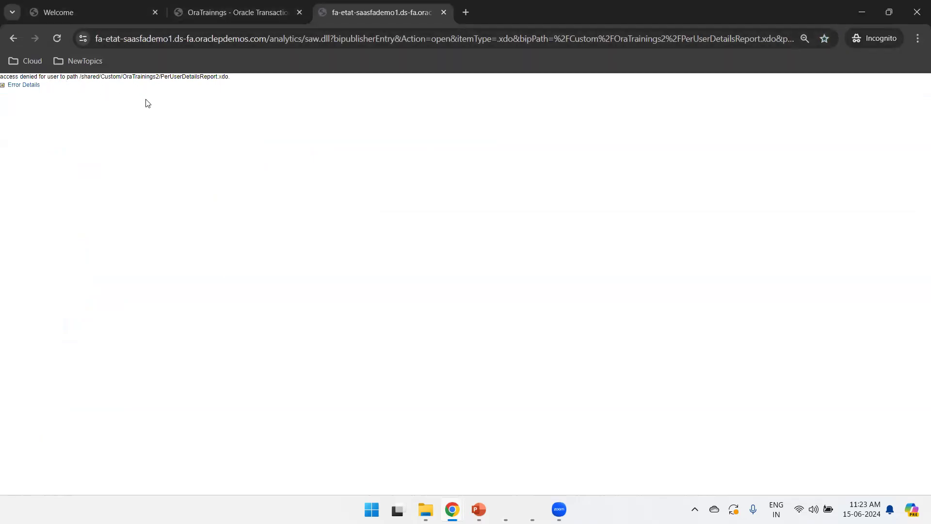
Return to the main browser window and open the Custom folder under Shared Folders in the catalog
key(alt+Tab)
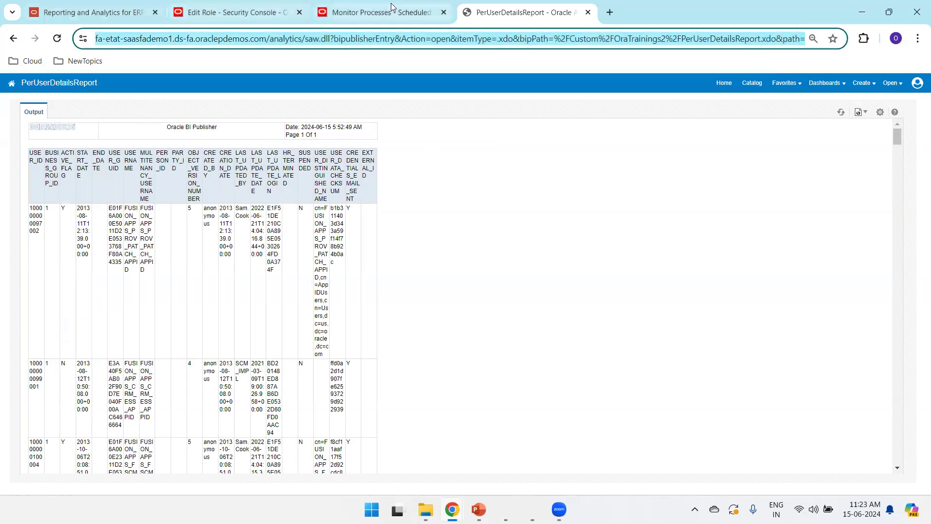
click(758, 91)
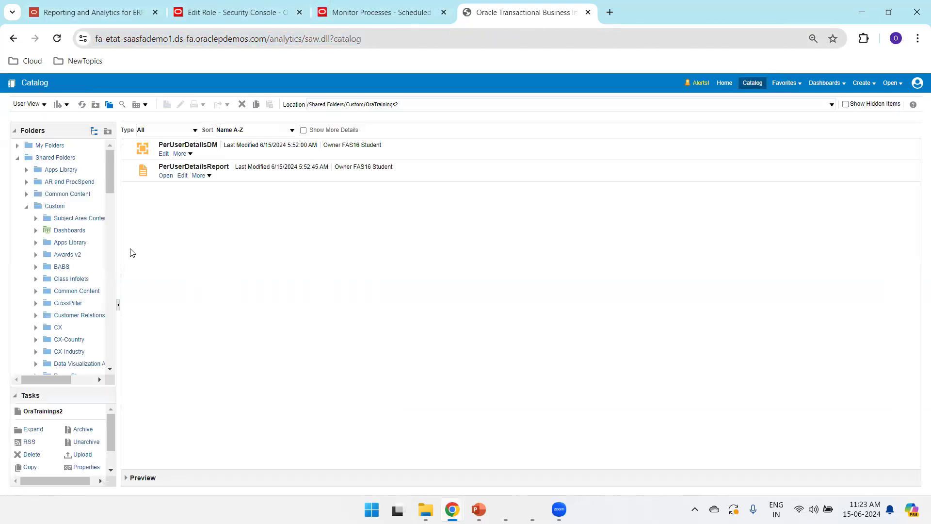
drag(118, 255, 161, 259)
mouse_move(153, 174)
mouse_down()
mouse_move(153, 259)
mouse_move(144, 267)
mouse_up()
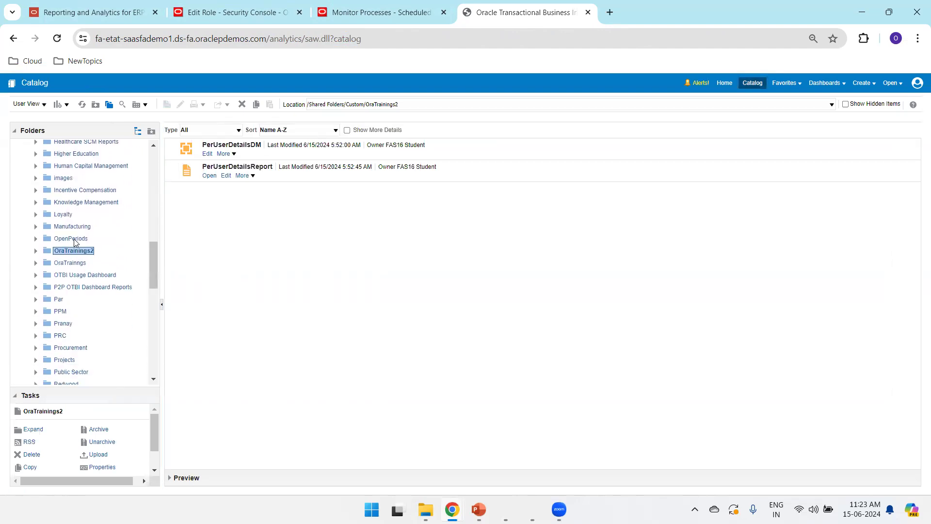
scroll(153, 199, up, 8)
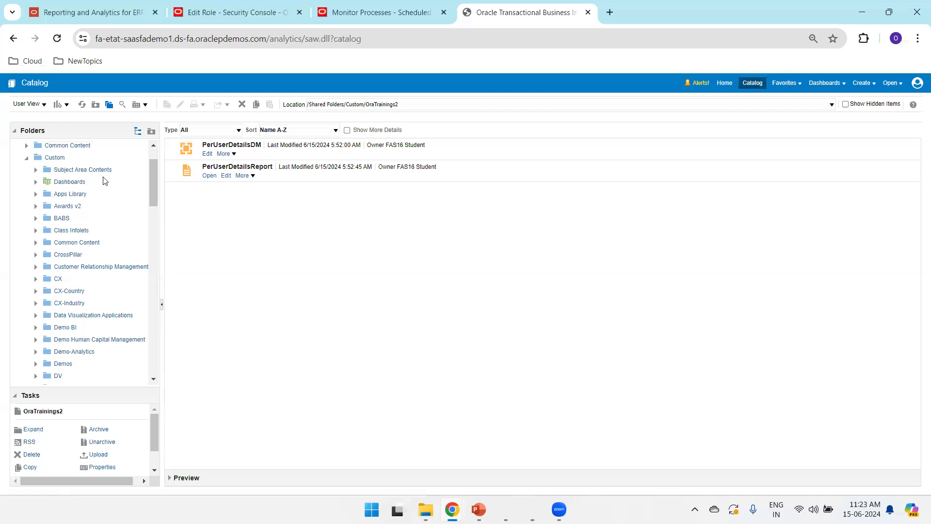
click(54, 158)
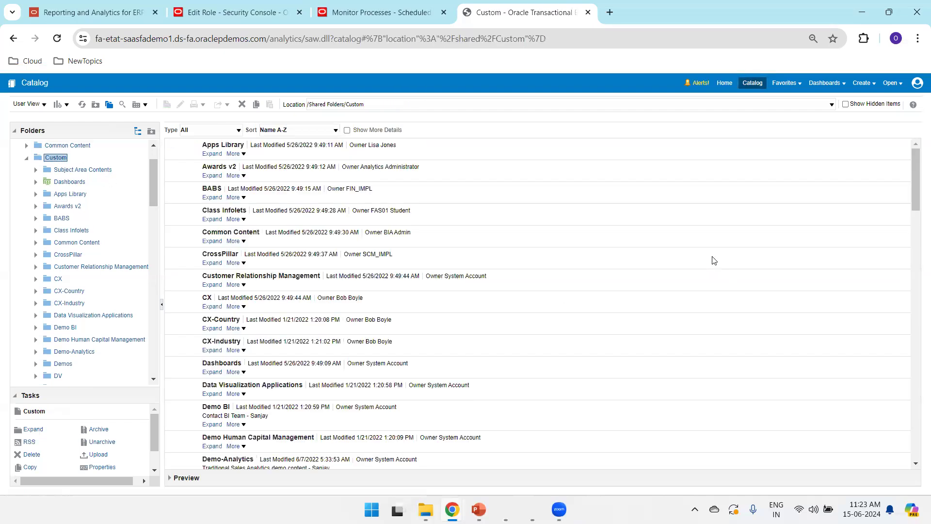
Locate OraTrainings2 in the Custom folder list by finding "oratr" on the page, and open its permissions
key(ctrl+f)
text(oratr)
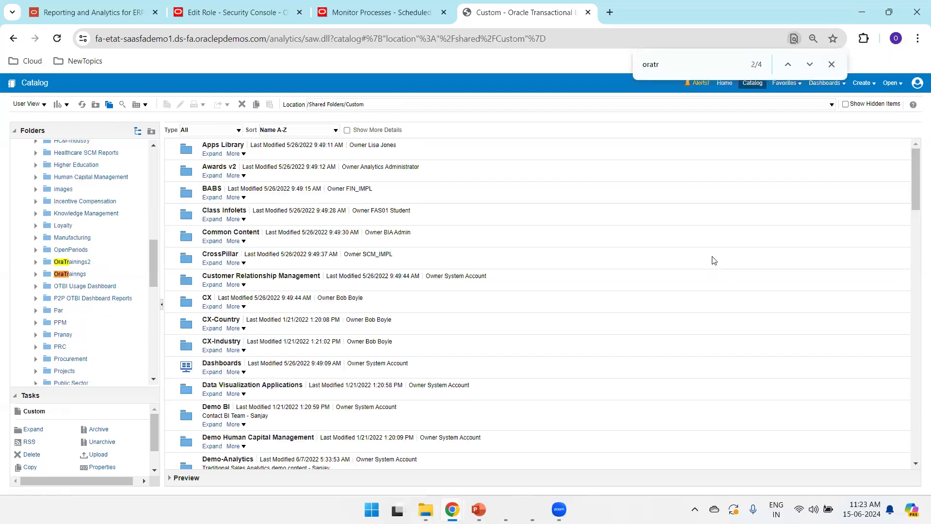
key(Return)
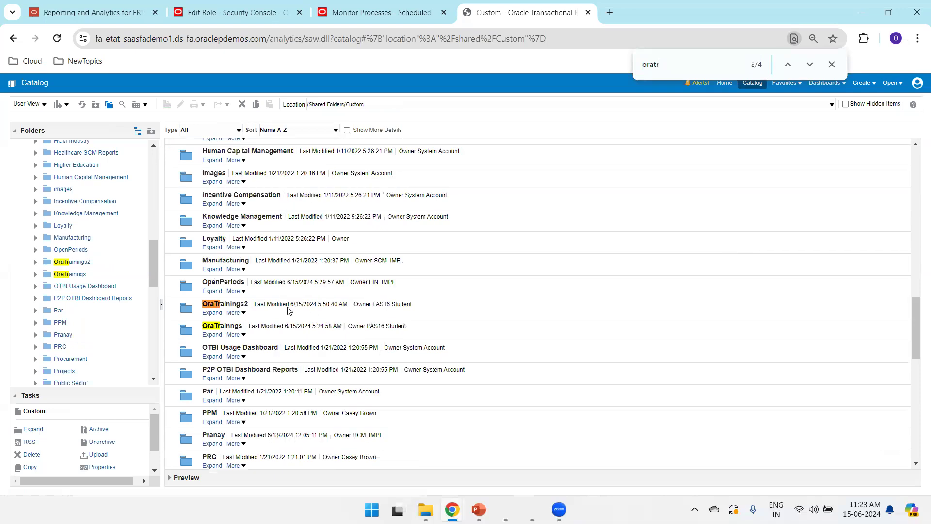
click(261, 312)
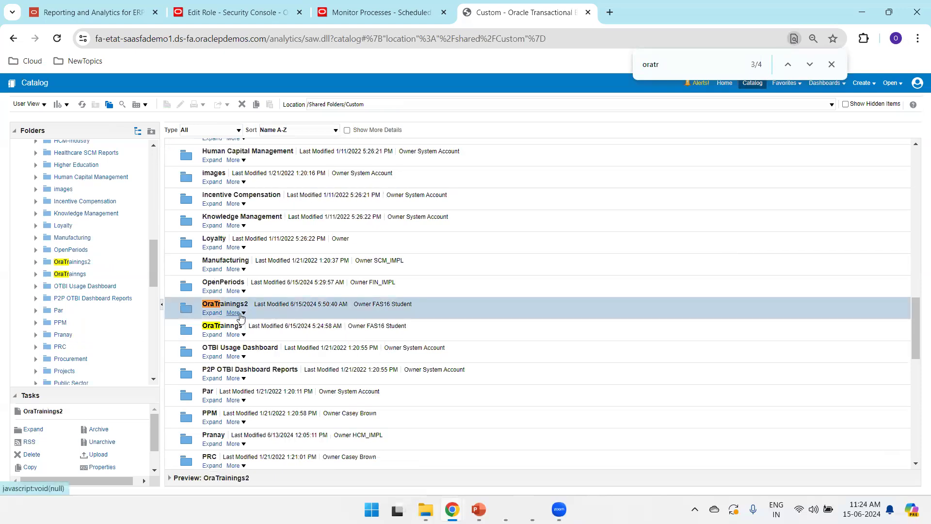
click(244, 314)
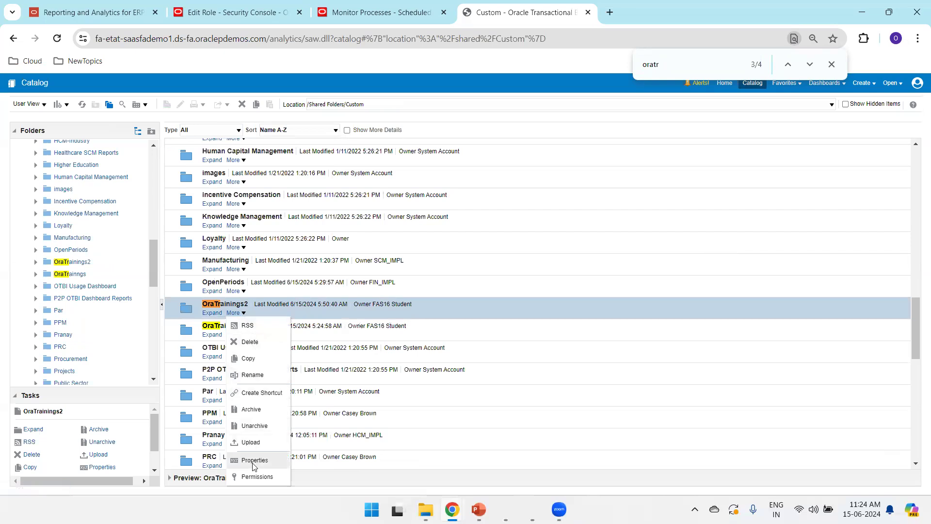
click(251, 478)
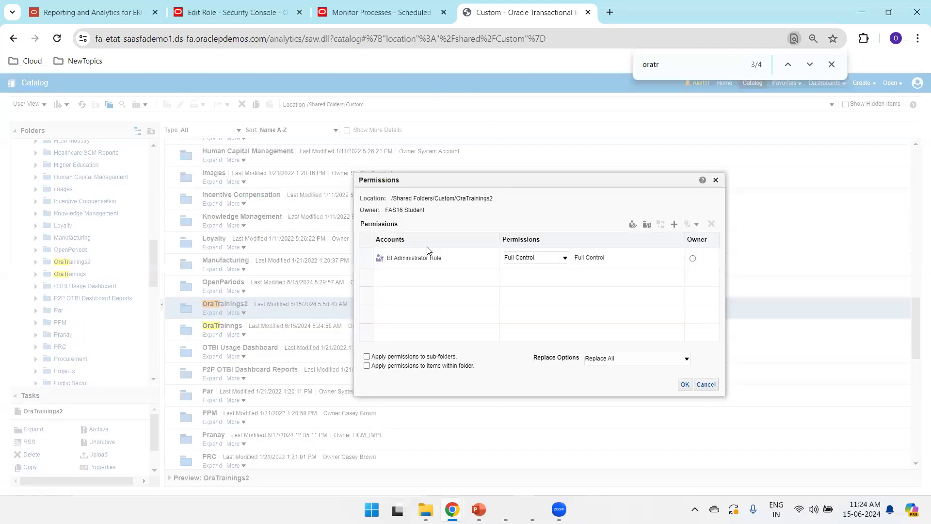
Start adding application roles to the folder's permissions and enter XXORA_BI_ROLE, copied from the Security Console role page, as the search name
click(655, 226)
key(ctrl+Tab)
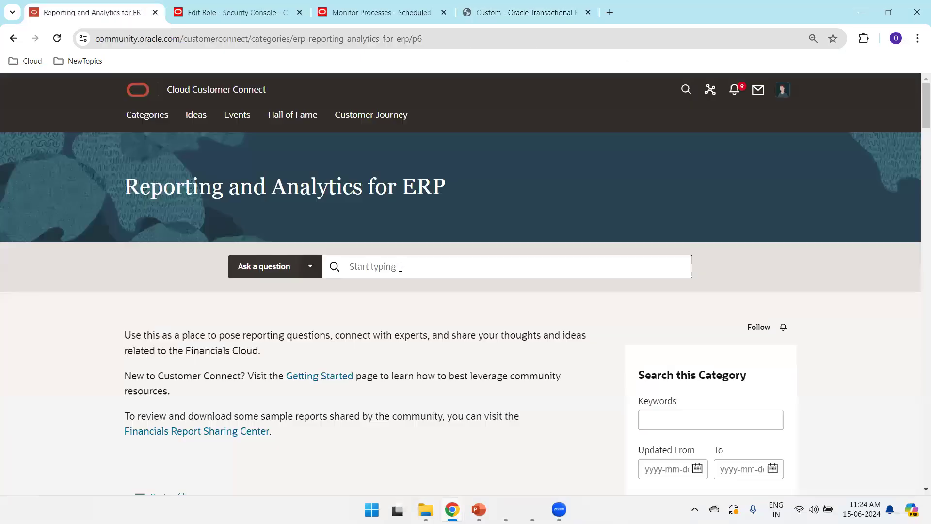
key(ctrl+Tab)
double_click(175, 153)
key(ctrl+c)
key(ctrl+Tab)
key(ctrl+Tab)
click(391, 266)
key(ctrl+v)
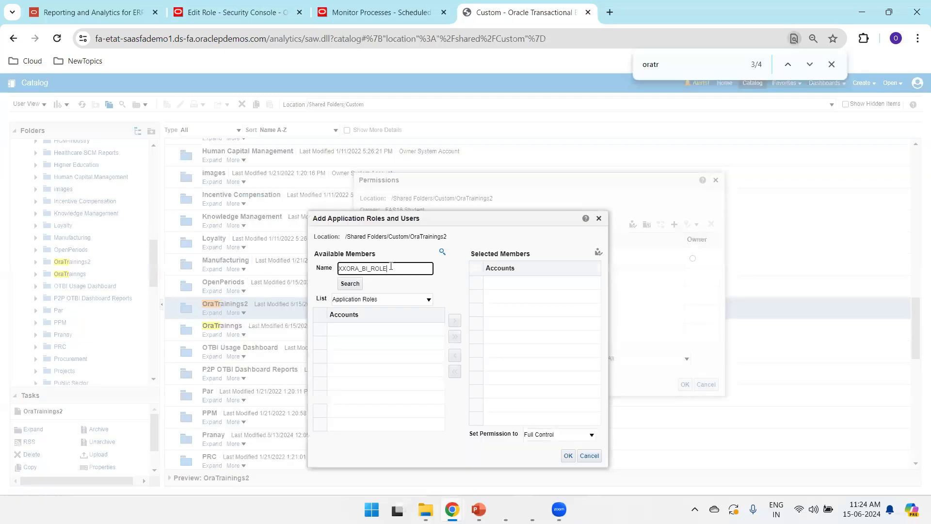
Search for the entered role and add XXORA_BI_ROLE to the OraTrainings2 permissions with Full Control
click(350, 283)
click(421, 334)
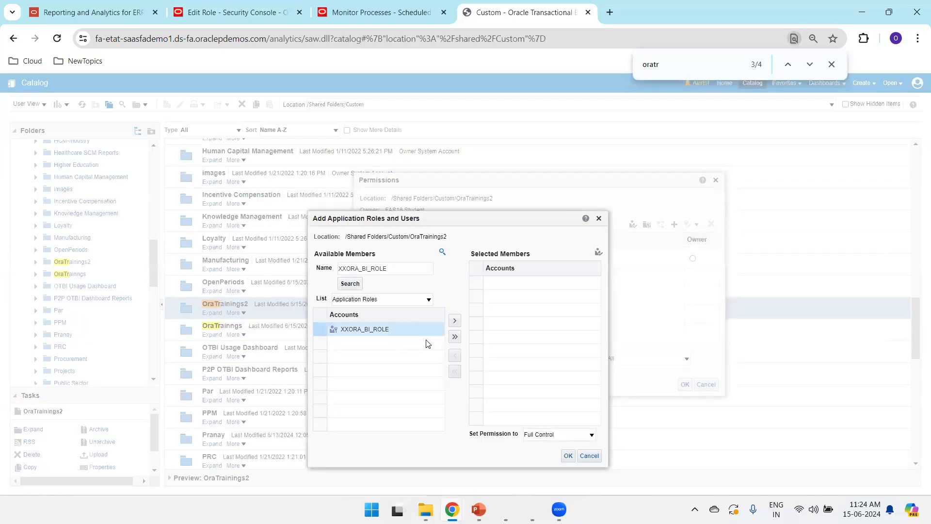
click(454, 320)
drag(495, 213, 354, 150)
click(428, 391)
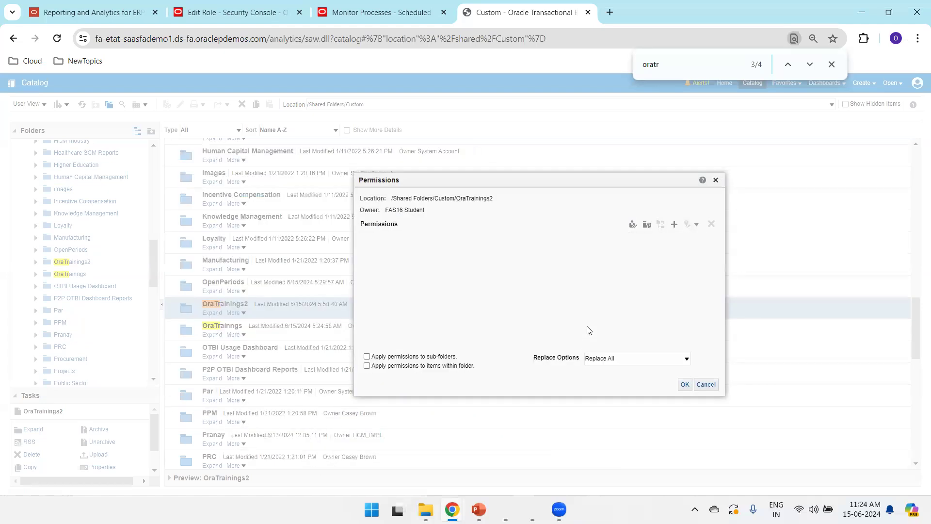
Set XXORA_BI_ROLE's permission on OraTrainings2 to Open, apply permissions to sub-folders and items within the folder, save, and dismiss the page search
click(538, 279)
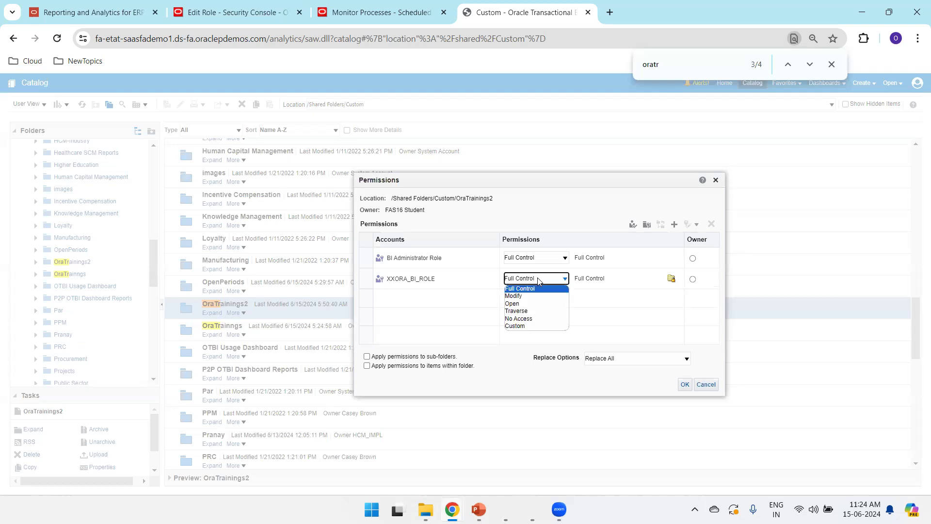
click(516, 305)
click(403, 358)
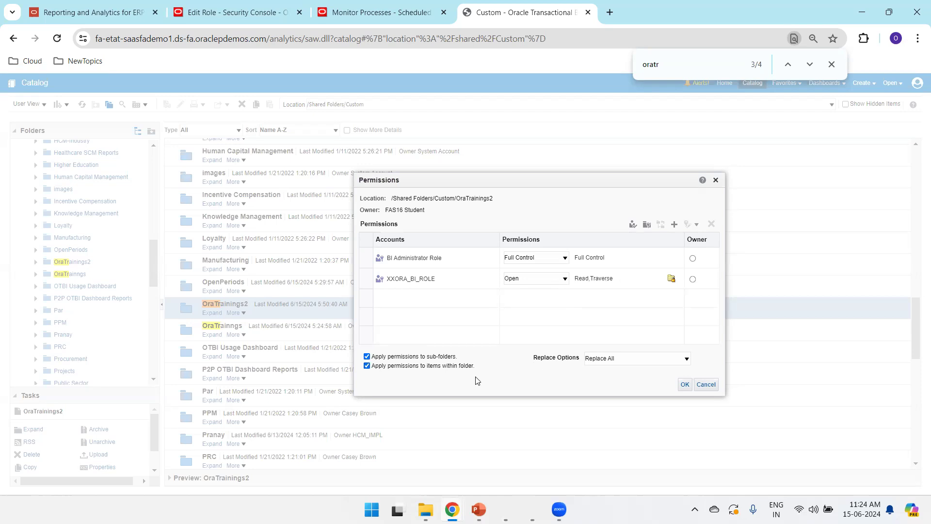
click(686, 385)
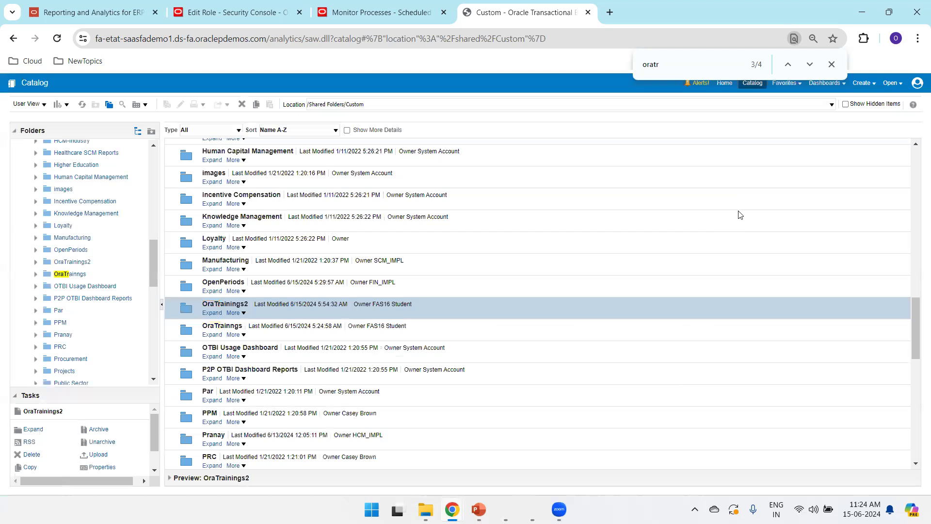
click(831, 64)
Switch to the other user's incognito browser window and reload its OraTrainngs catalog page, allowing the form resubmission
key(alt+Tab)
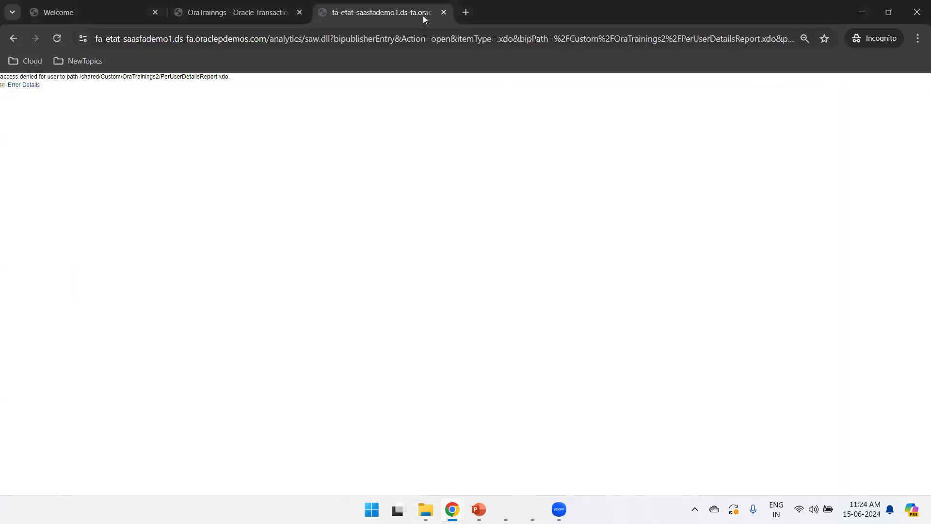
click(268, 10)
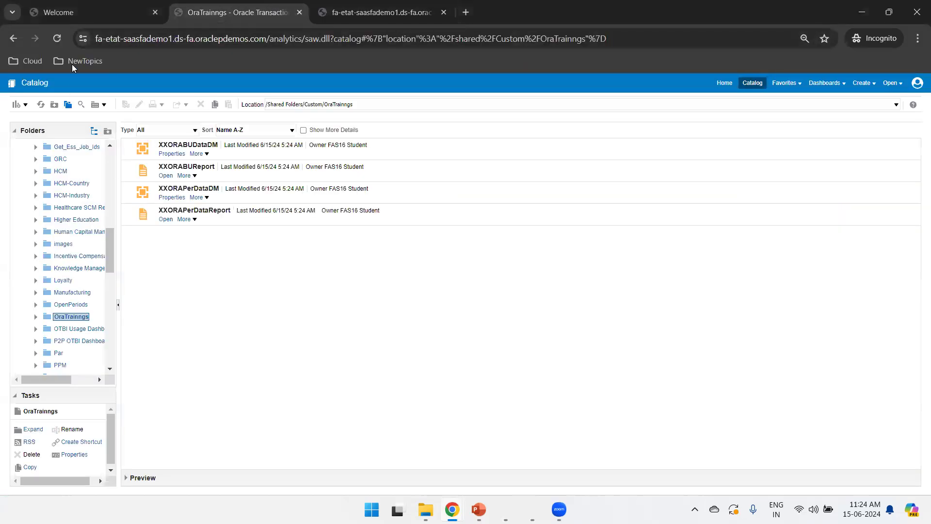
click(57, 38)
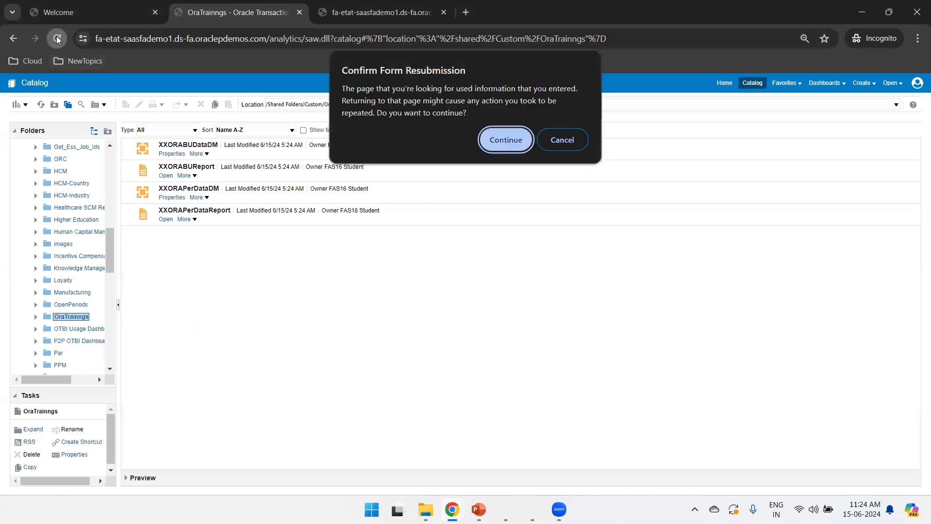
click(507, 138)
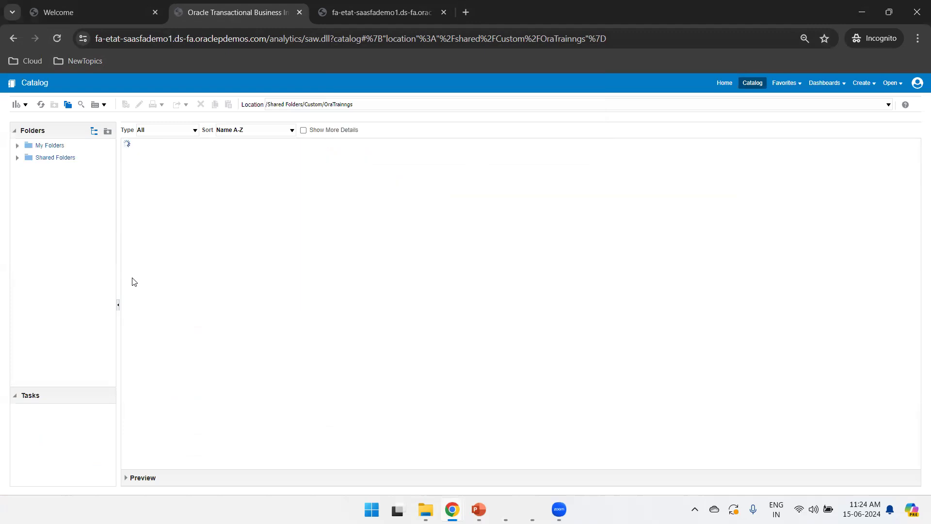
Open the OraTrainings2 folder under Custom in the other user's catalog and reload the separately opened PerUserDetailsReport page
click(109, 286)
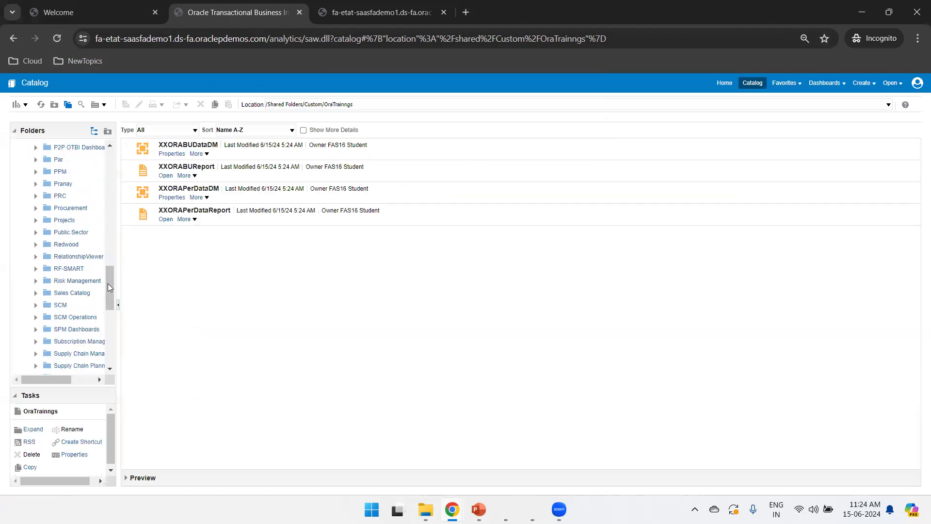
drag(107, 283, 109, 246)
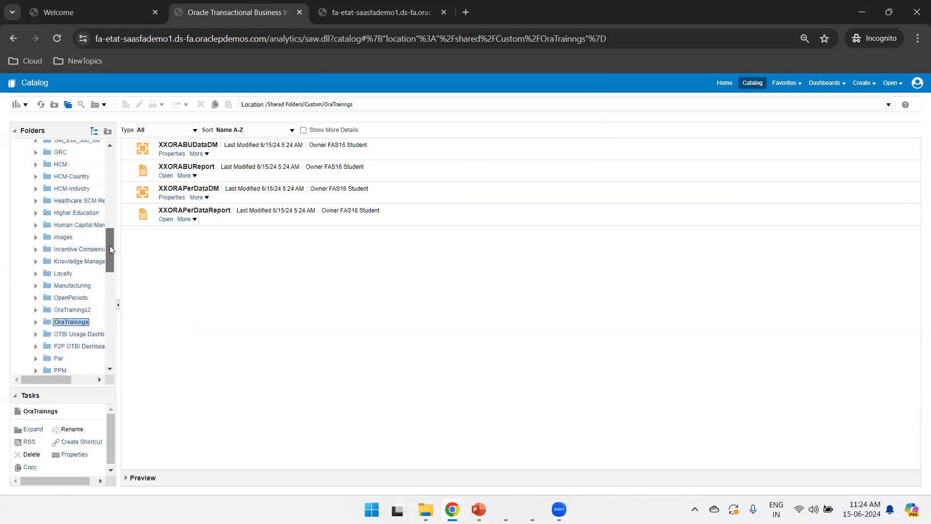
click(72, 310)
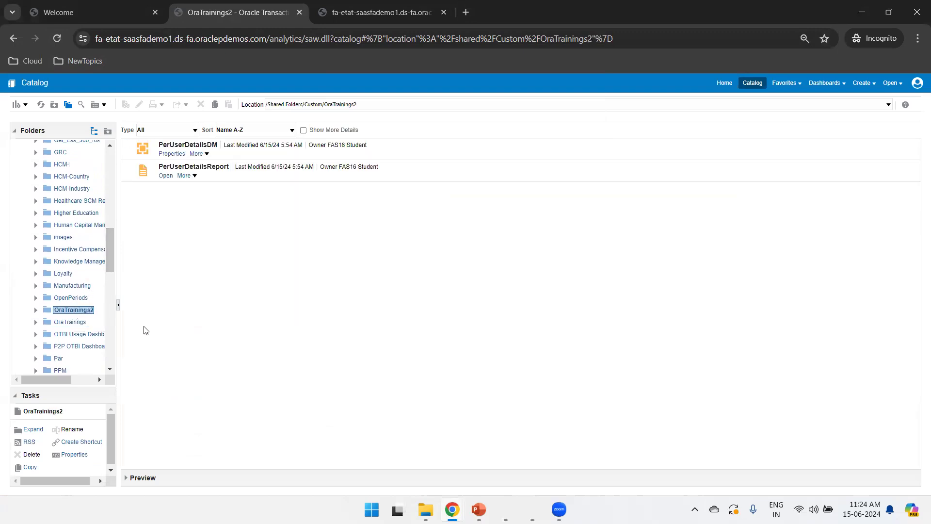
click(359, 7)
key(F5)
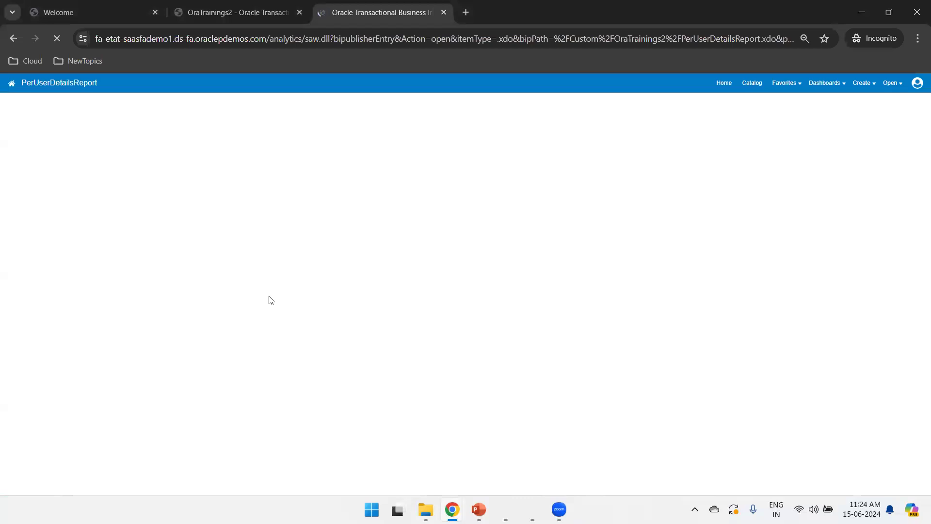